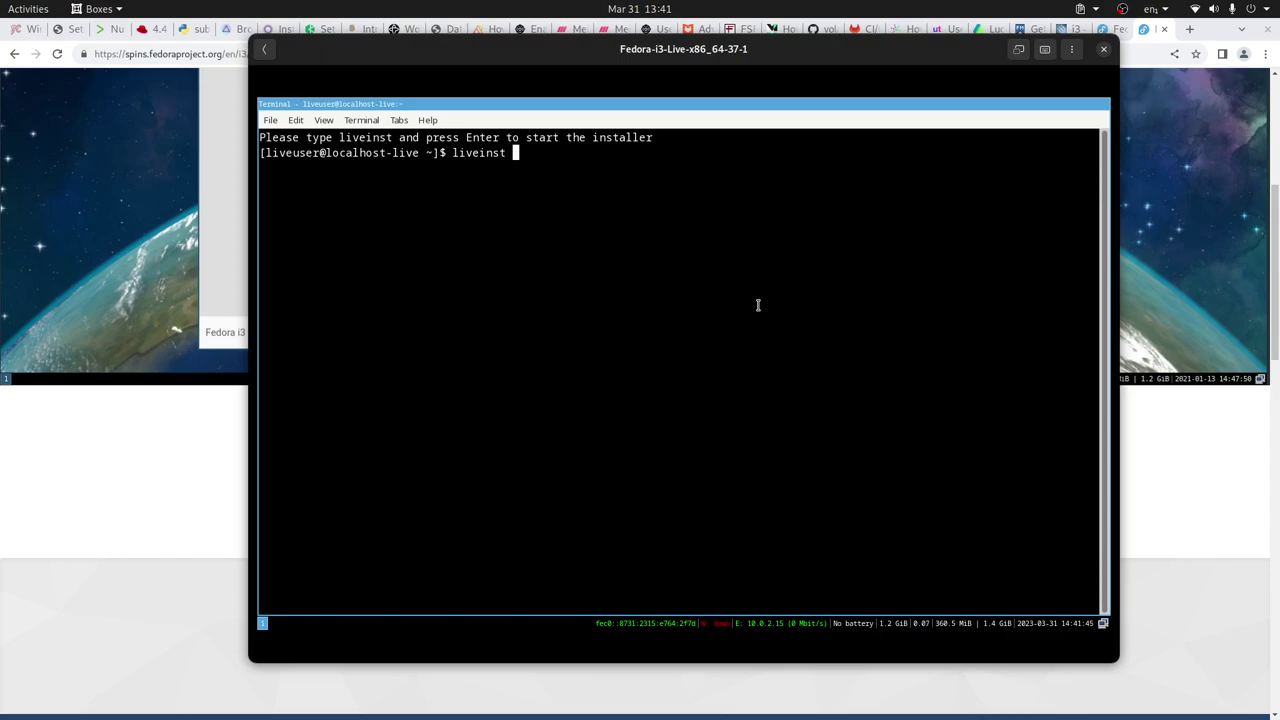
Launch the Fedora installer by running liveinst at the live terminal prompt
{"action": "key", "text": "Return"}
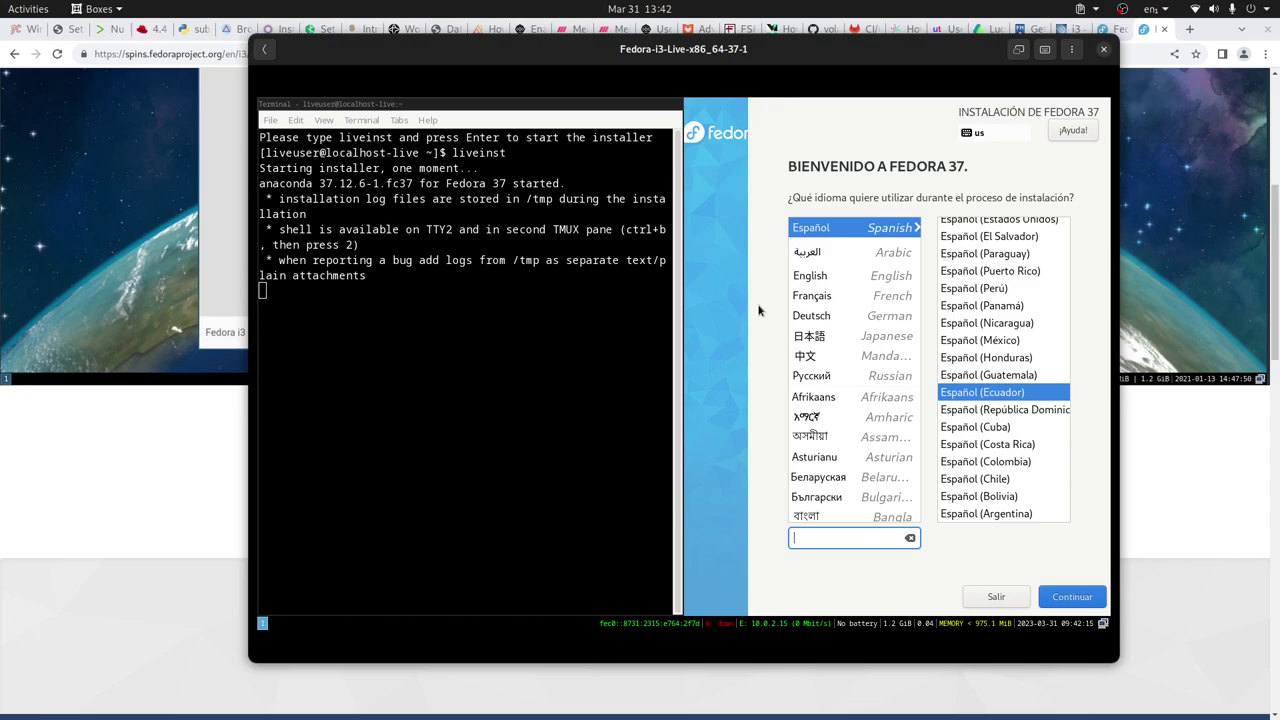
Make the Anaconda installer window fullscreen with the i3 Super+F shortcut
{"action": "key", "text": "super+Left"}
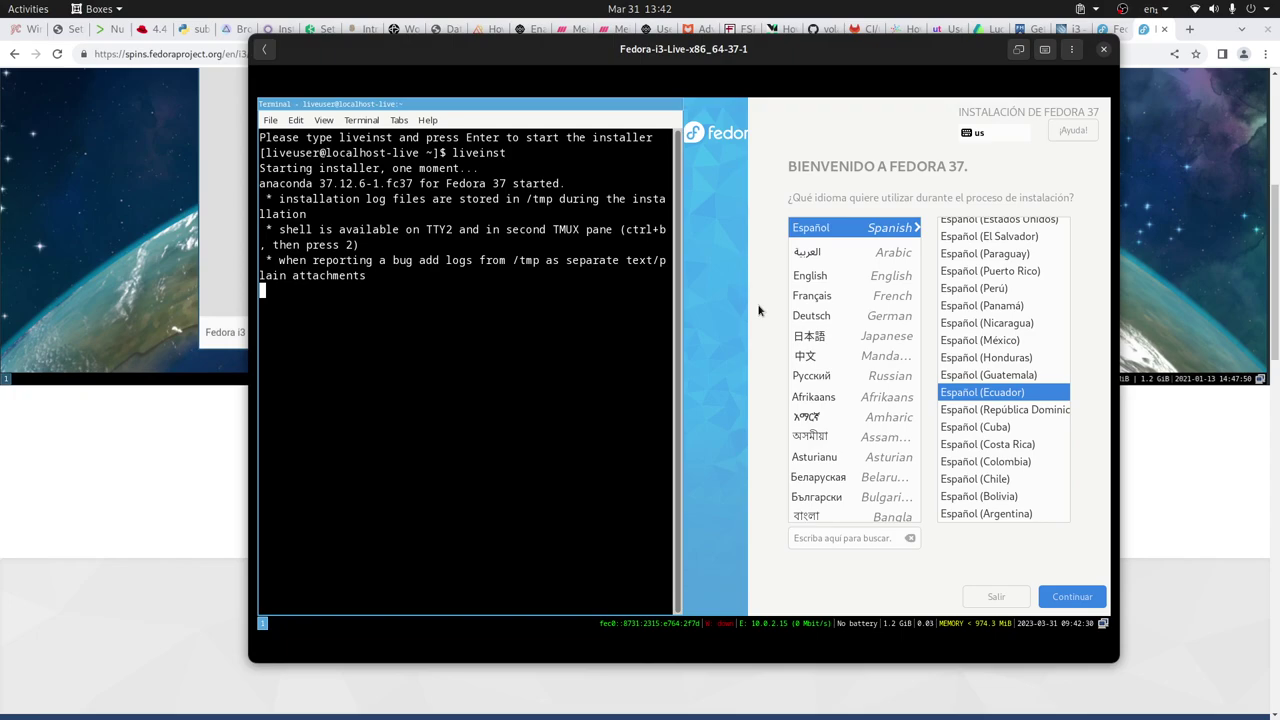
{"action": "key", "text": "super+f"}
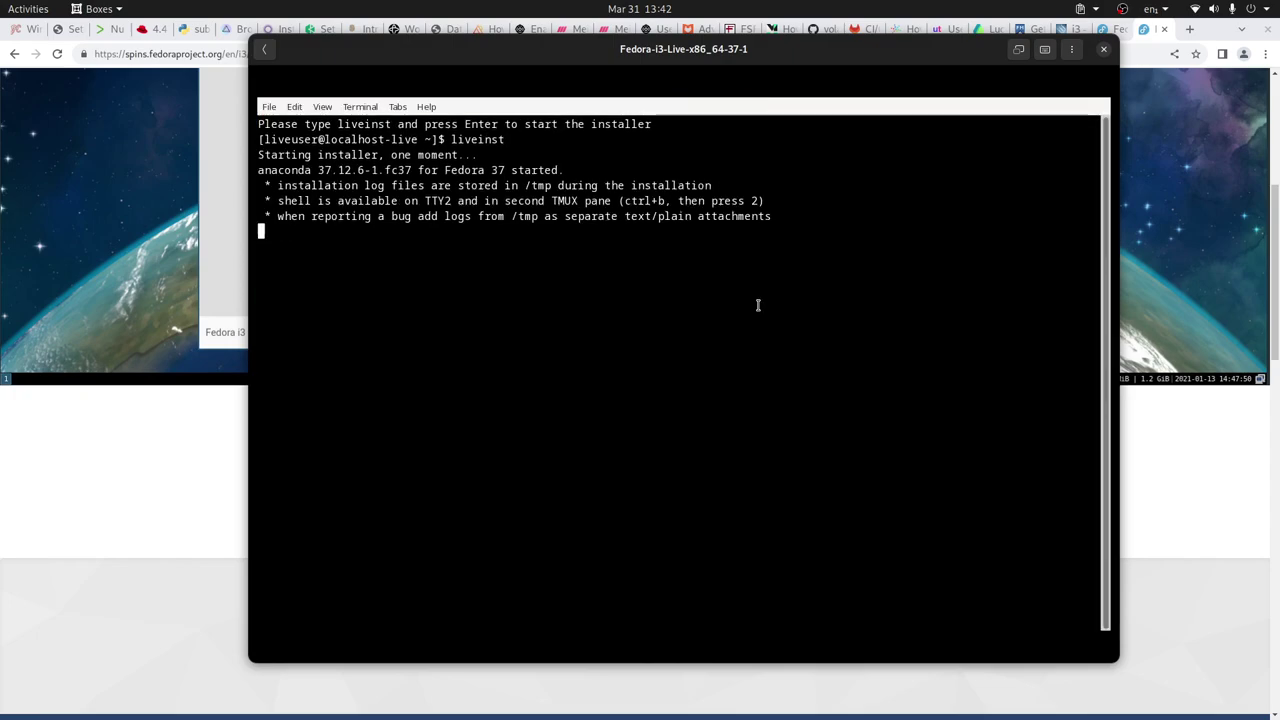
{"action": "key", "text": "super+f"}
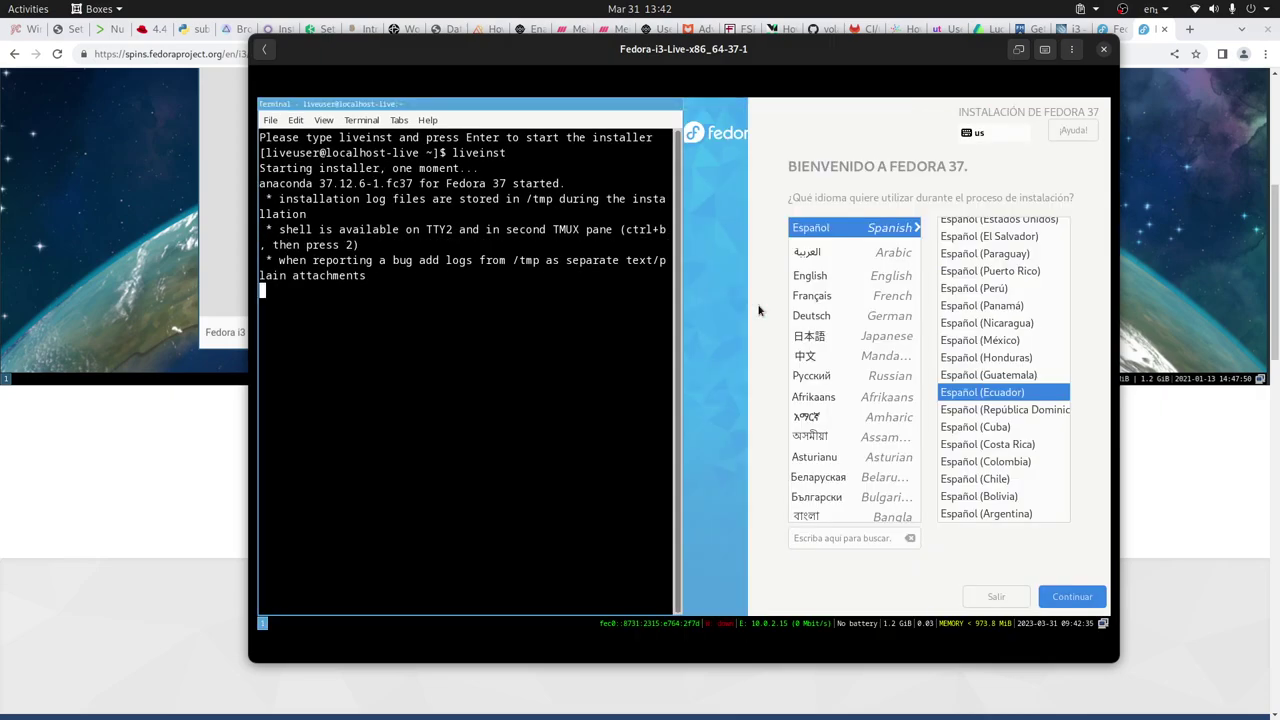
{"action": "left_click", "coordinate": [758, 311]}
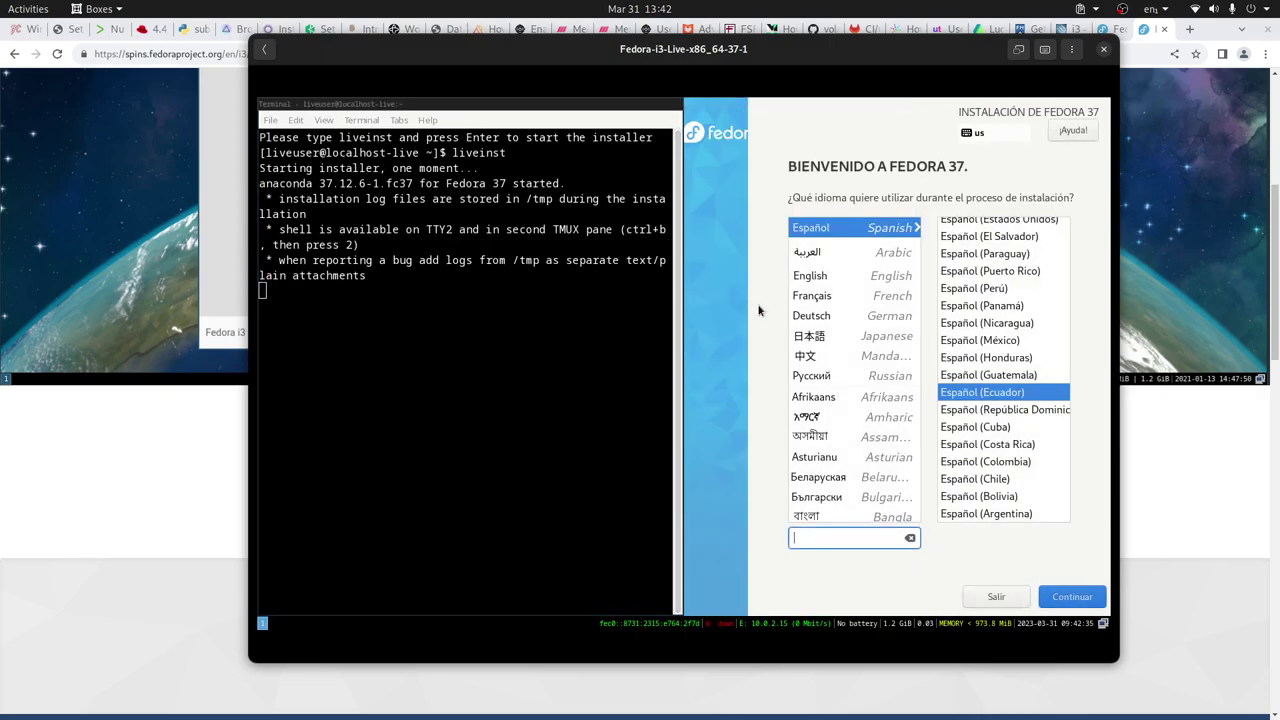
{"action": "key", "text": "super+f"}
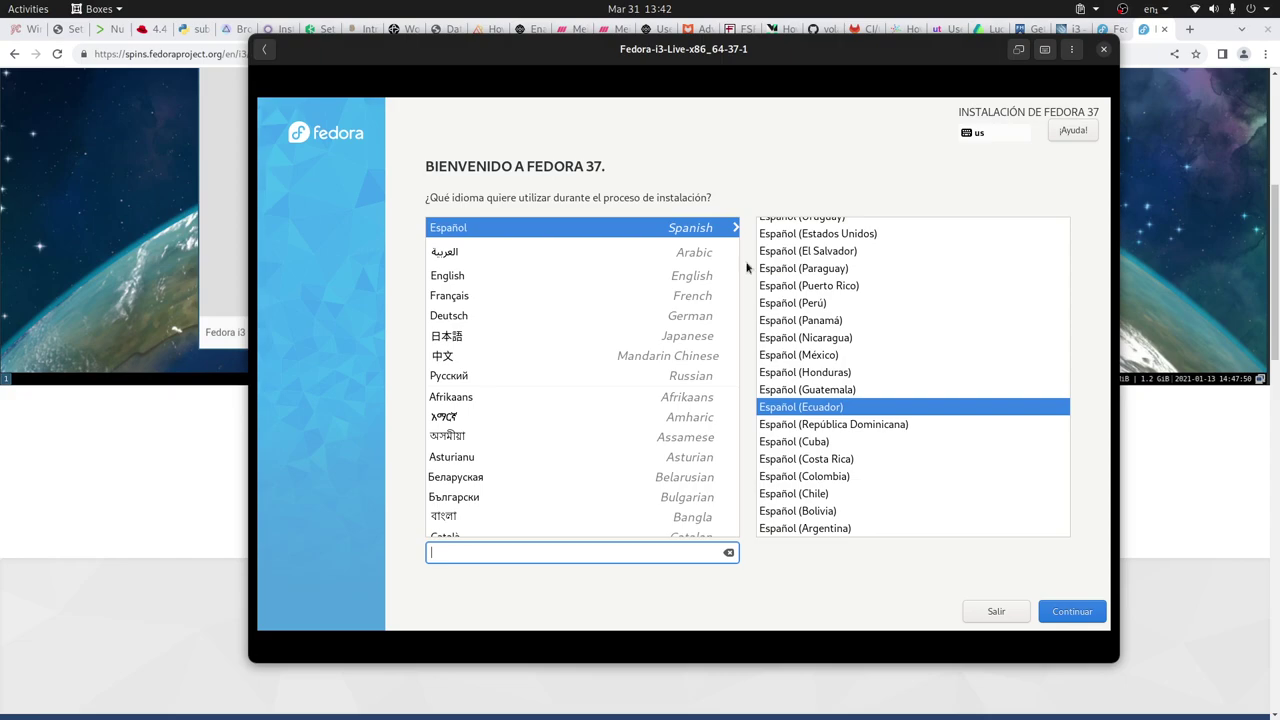
Select English as the installer language and continue to the Installation Summary
{"action": "left_click", "coordinate": [523, 280]}
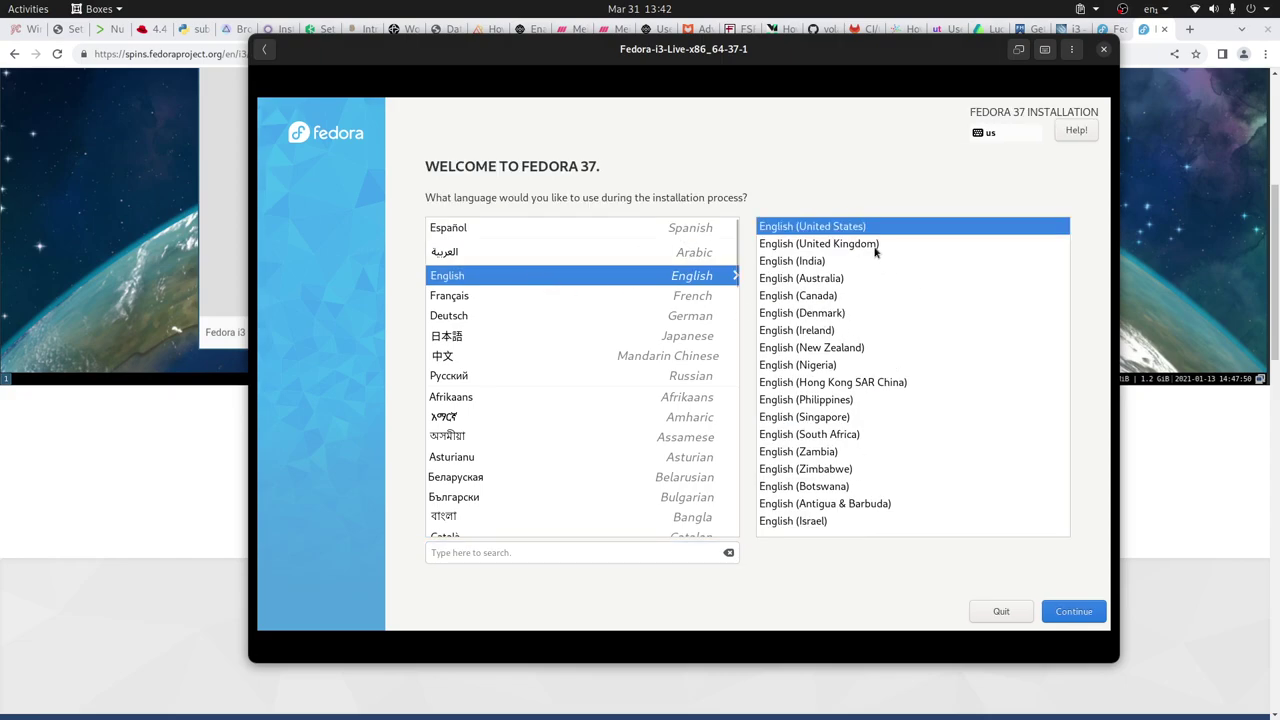
{"action": "left_click", "coordinate": [1070, 611]}
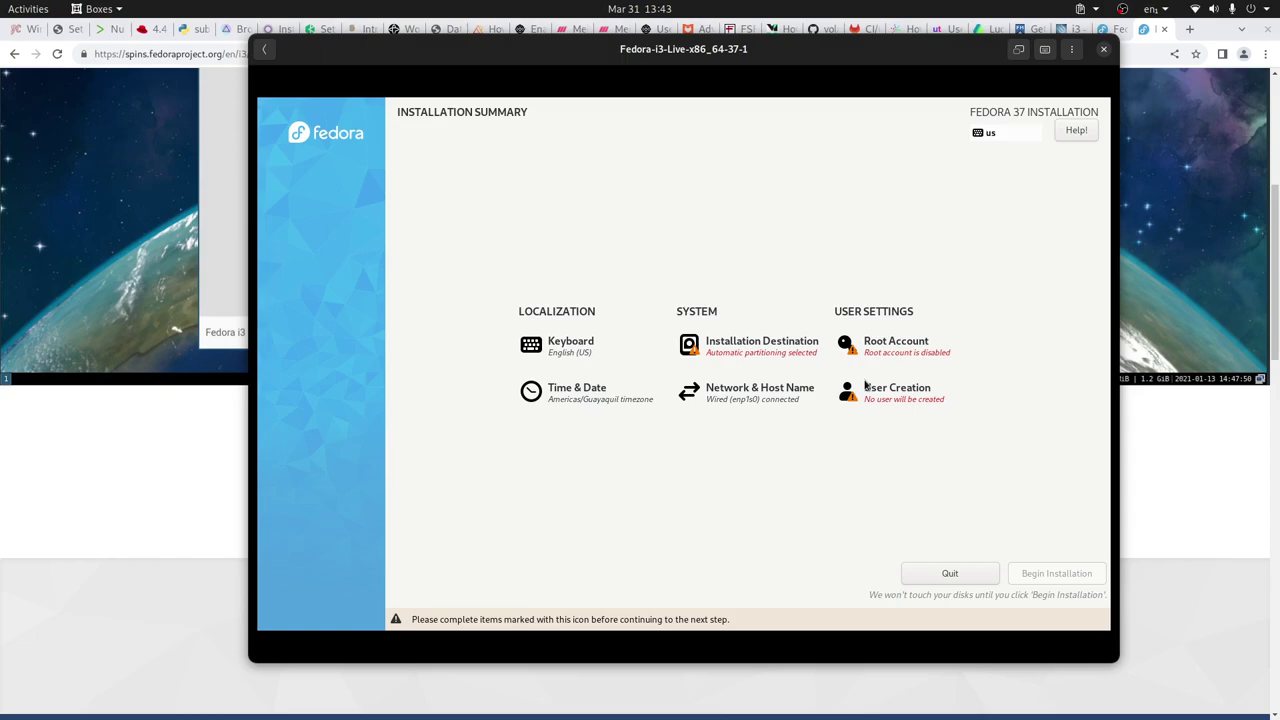
{"action": "left_click", "coordinate": [750, 350]}
{"action": "left_click", "coordinate": [322, 266]}
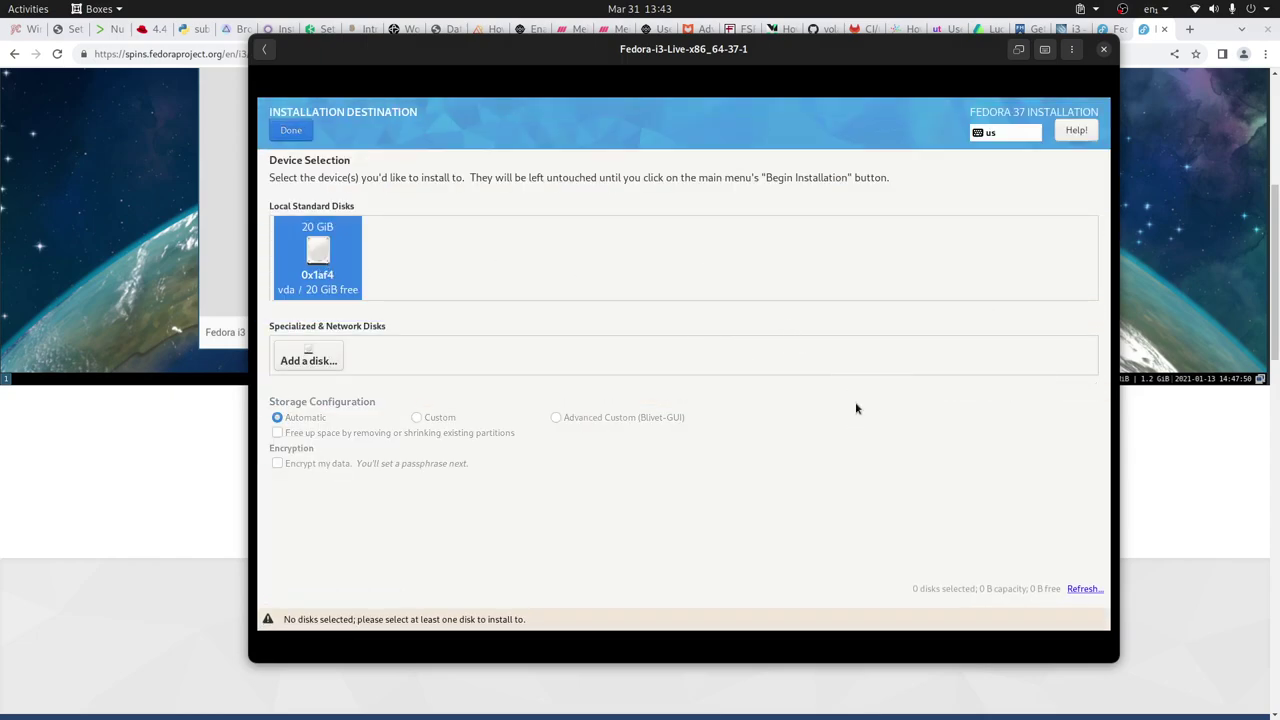
{"action": "left_click", "coordinate": [291, 130]}
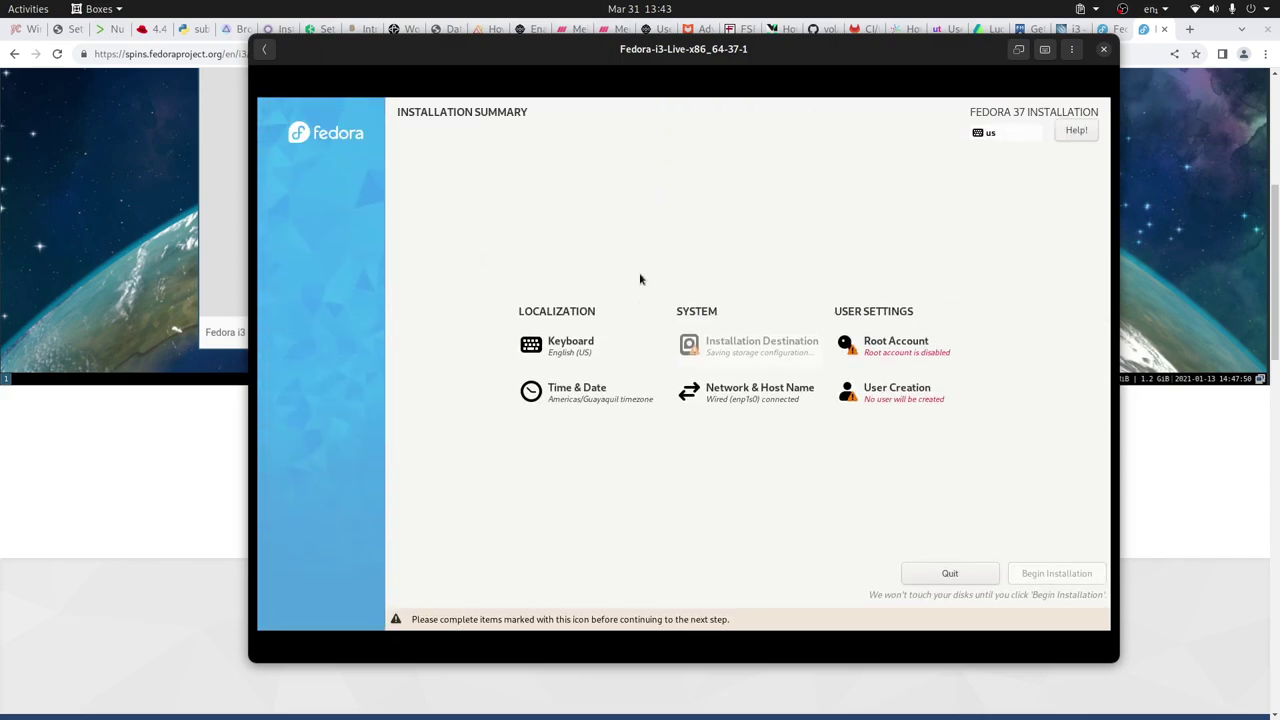
Select the 20 GiB disk as installation destination, keeping automatic partitioning
{"action": "left_click", "coordinate": [959, 361]}
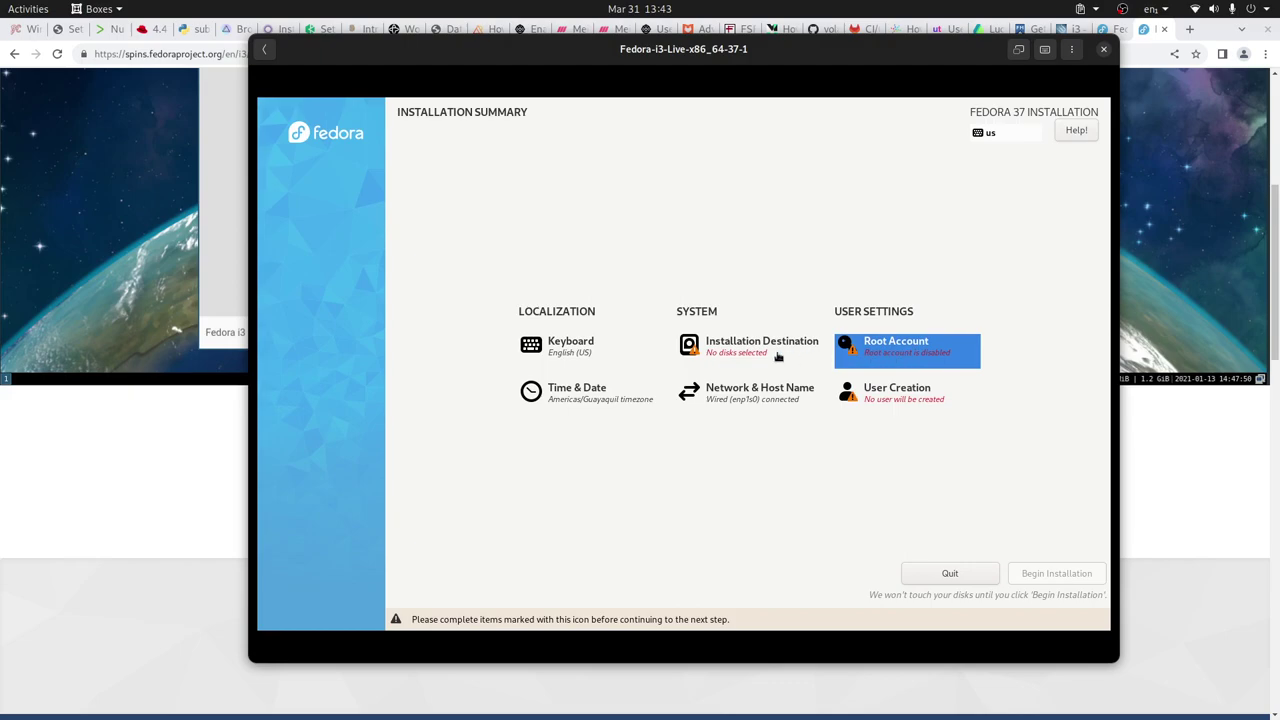
{"action": "left_click", "coordinate": [751, 356]}
{"action": "left_click", "coordinate": [360, 240]}
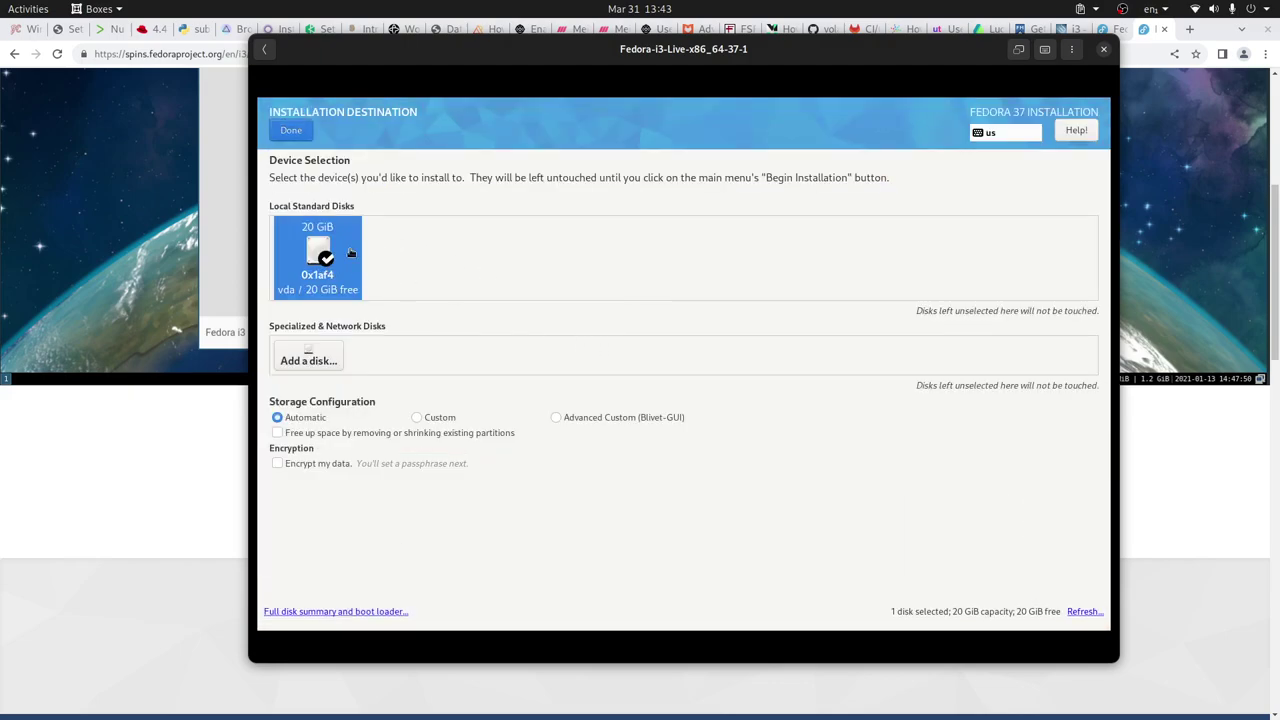
{"action": "key", "text": "alt+d"}
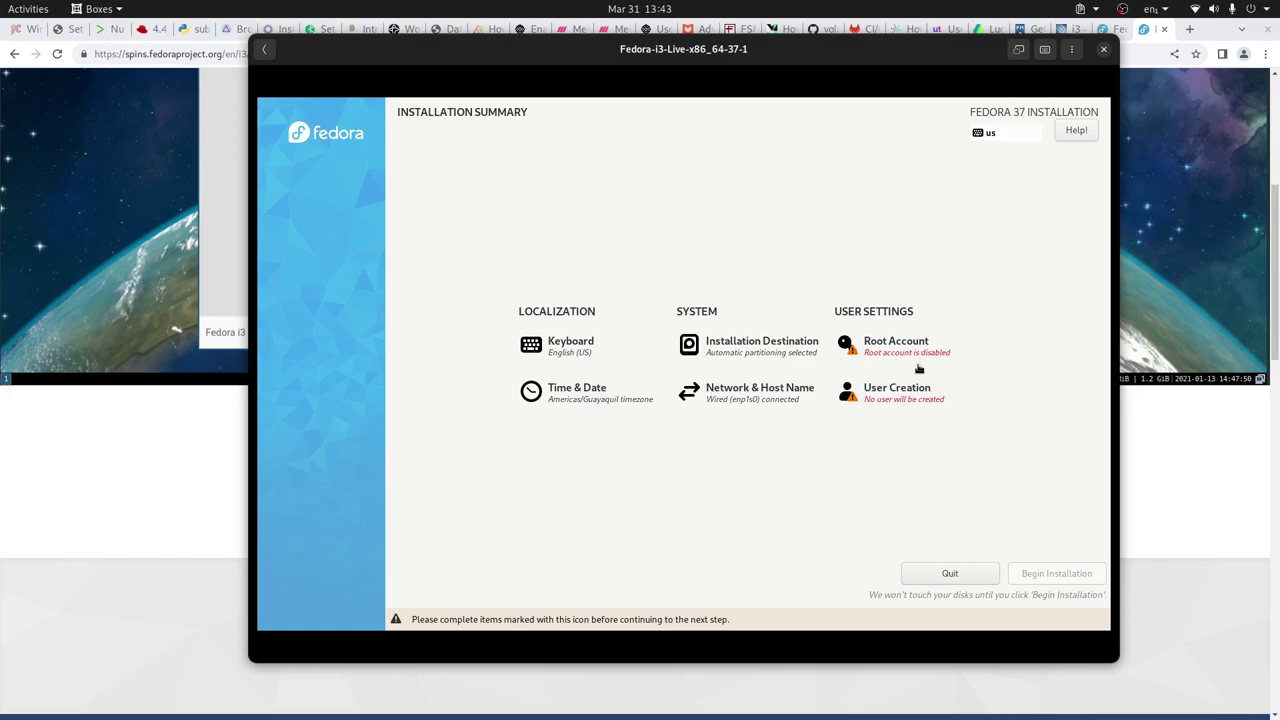
{"action": "left_click", "coordinate": [905, 355]}
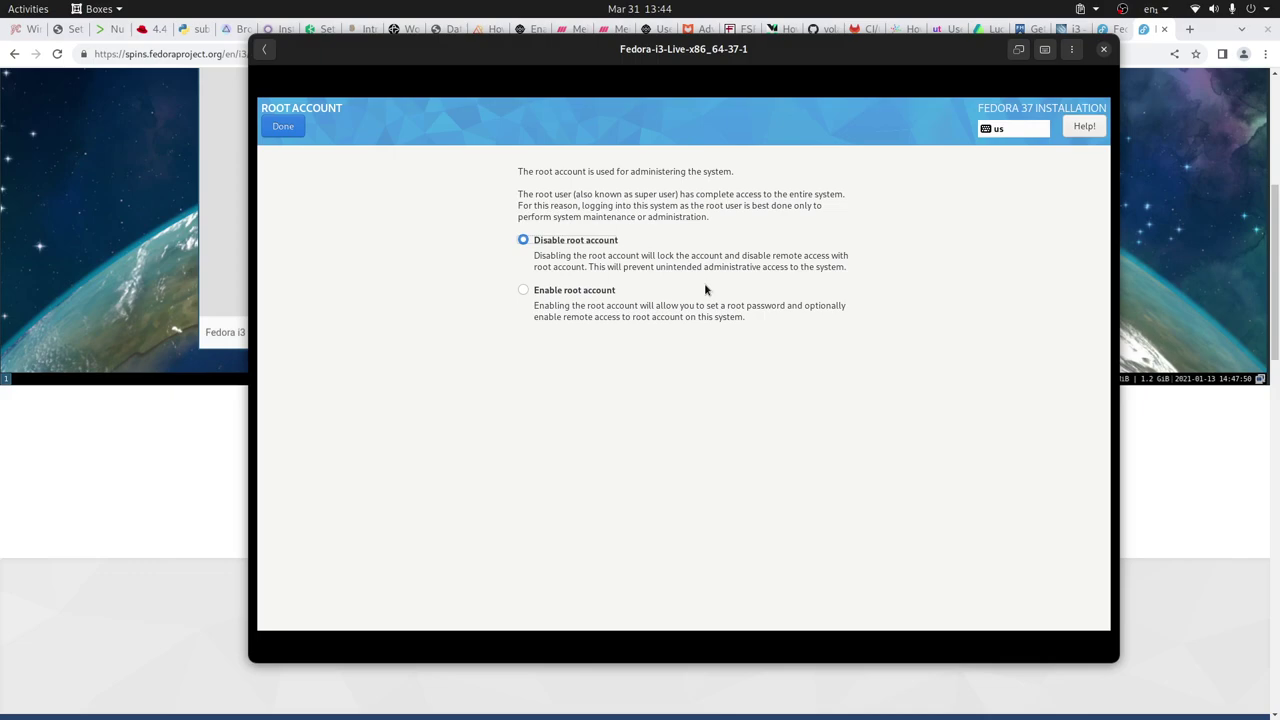
{"action": "left_click", "coordinate": [276, 127]}
{"action": "left_click", "coordinate": [899, 347]}
{"action": "left_click", "coordinate": [292, 130]}
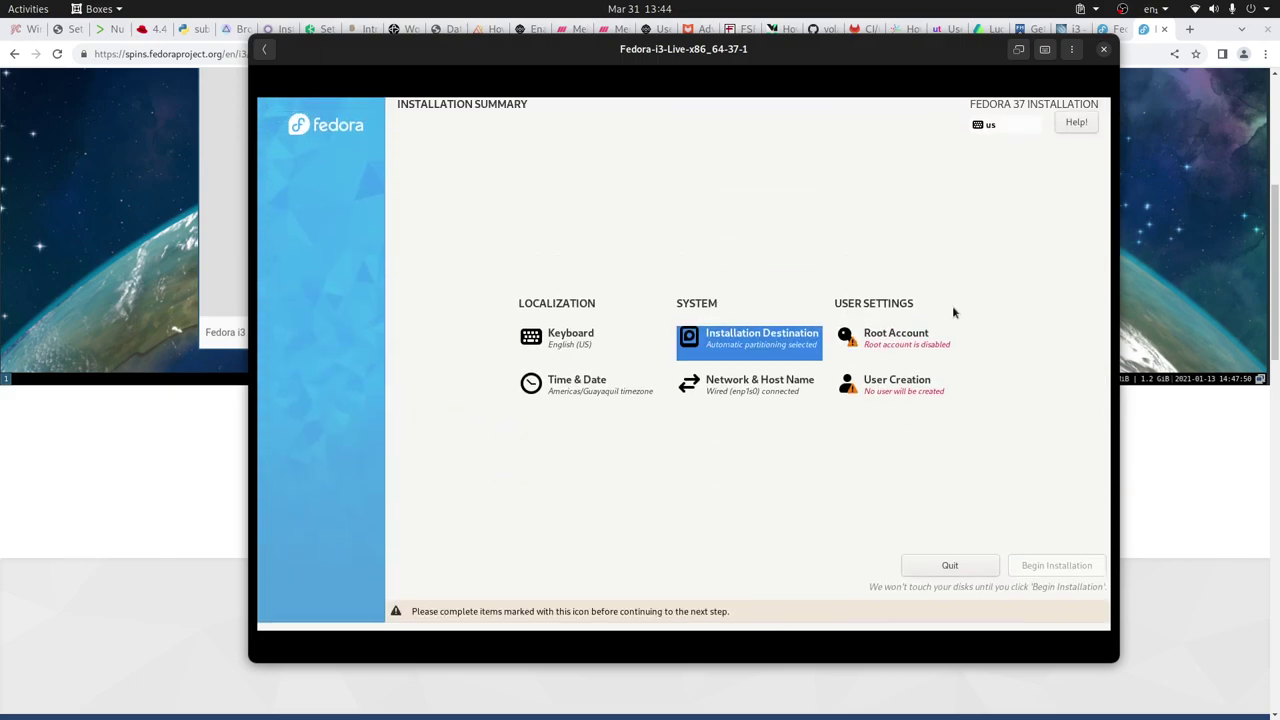
Create an administrator user with a full name and a short, confirmed password
{"action": "left_click", "coordinate": [905, 386]}
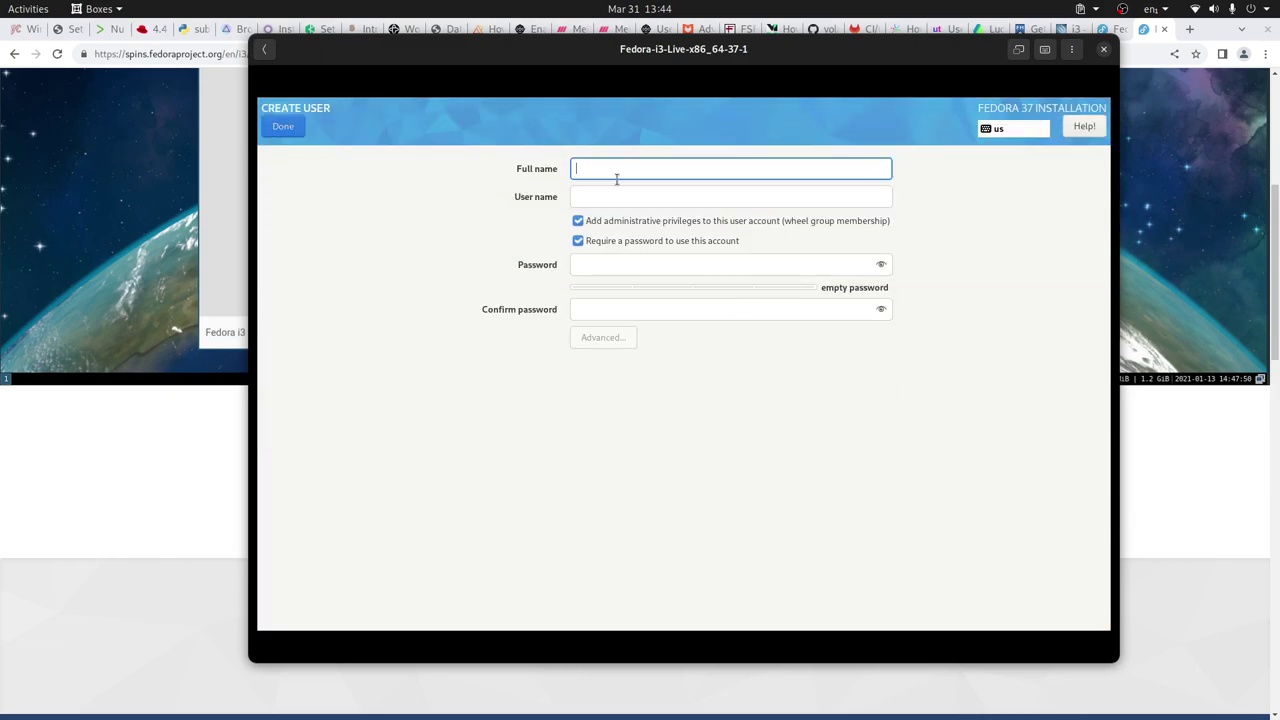
{"action": "type", "text": "LibreByet"}
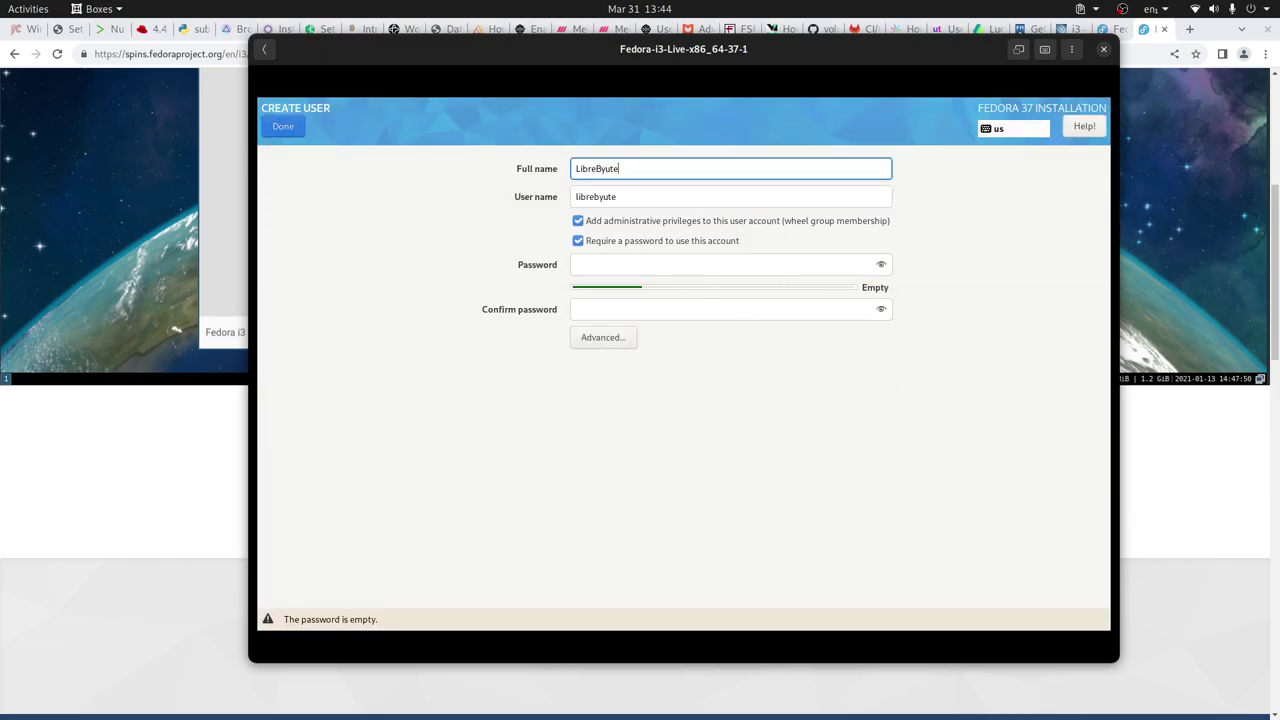
{"action": "key", "text": "BackSpace"}
{"action": "key", "text": "BackSpace"}
{"action": "type", "text": "te"}
{"action": "left_click", "coordinate": [628, 262]}
{"action": "type", "text": "abc"}
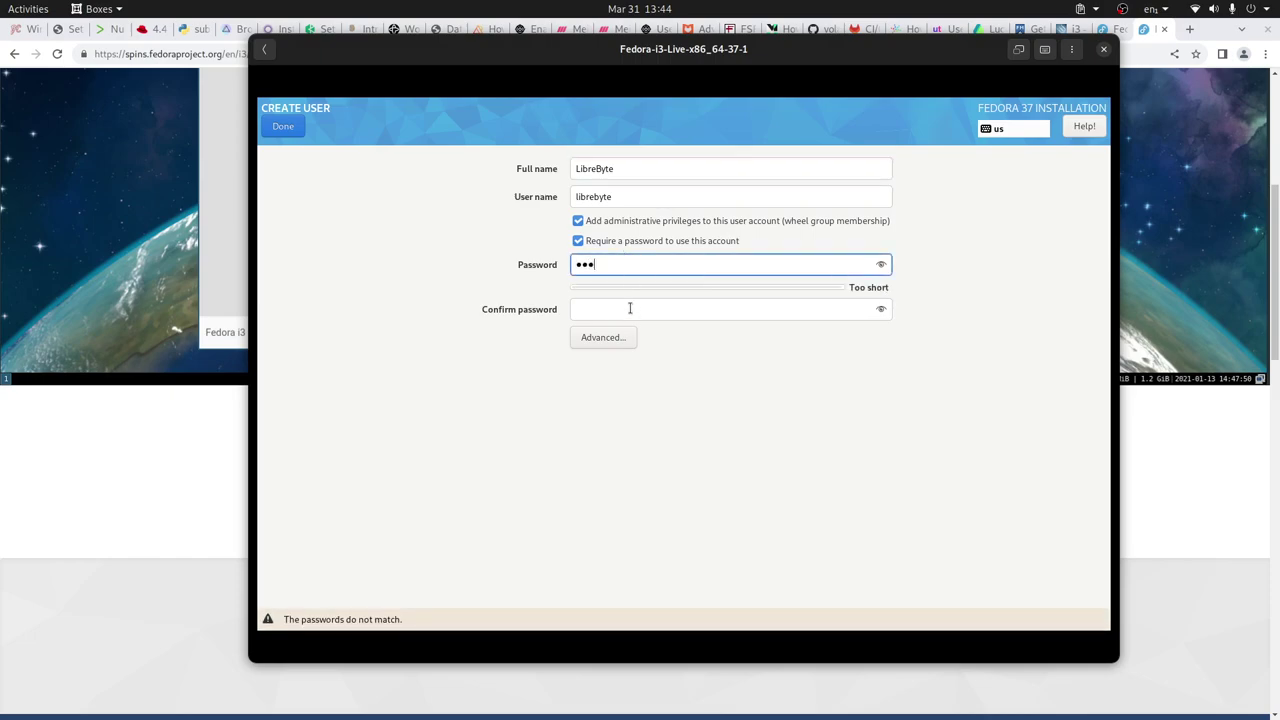
{"action": "left_click", "coordinate": [629, 307]}
{"action": "type", "text": "abc"}
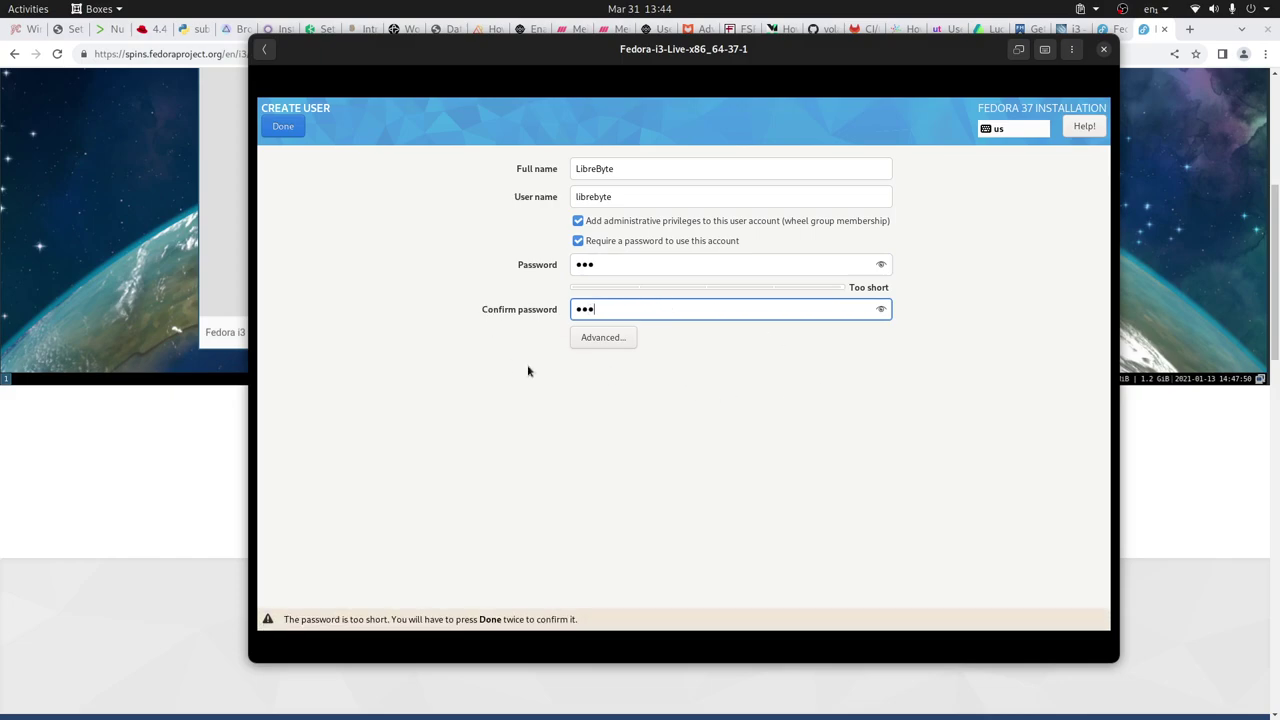
{"action": "left_click", "coordinate": [296, 137]}
{"action": "left_click", "coordinate": [296, 137]}
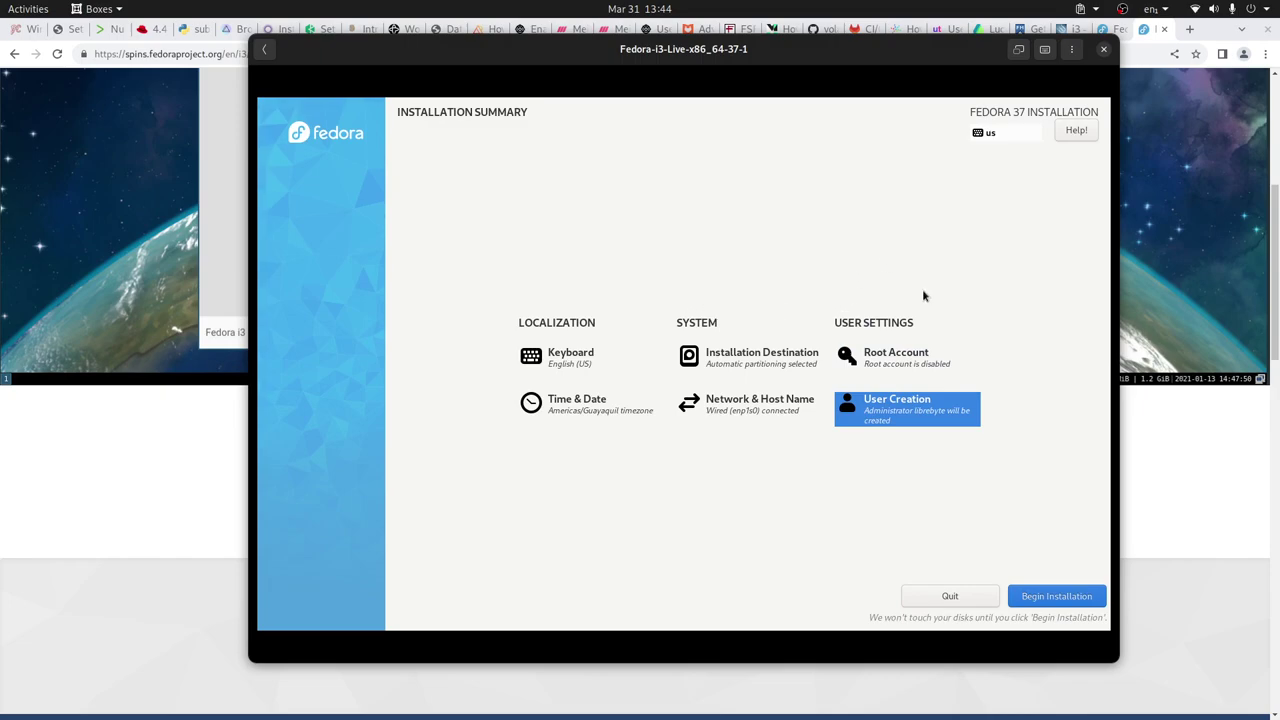
Begin the Fedora 37 installation and finish the installer once it reports Complete
{"action": "left_click", "coordinate": [1068, 595]}
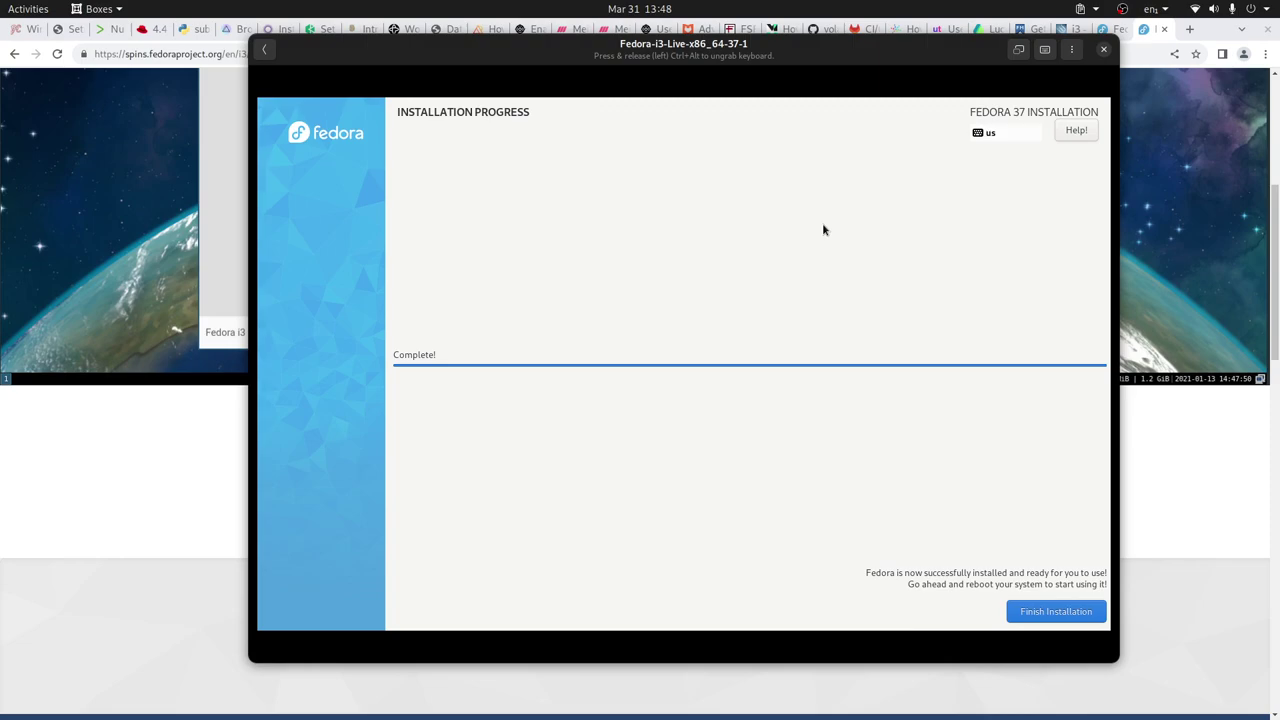
{"action": "left_click", "coordinate": [1086, 610]}
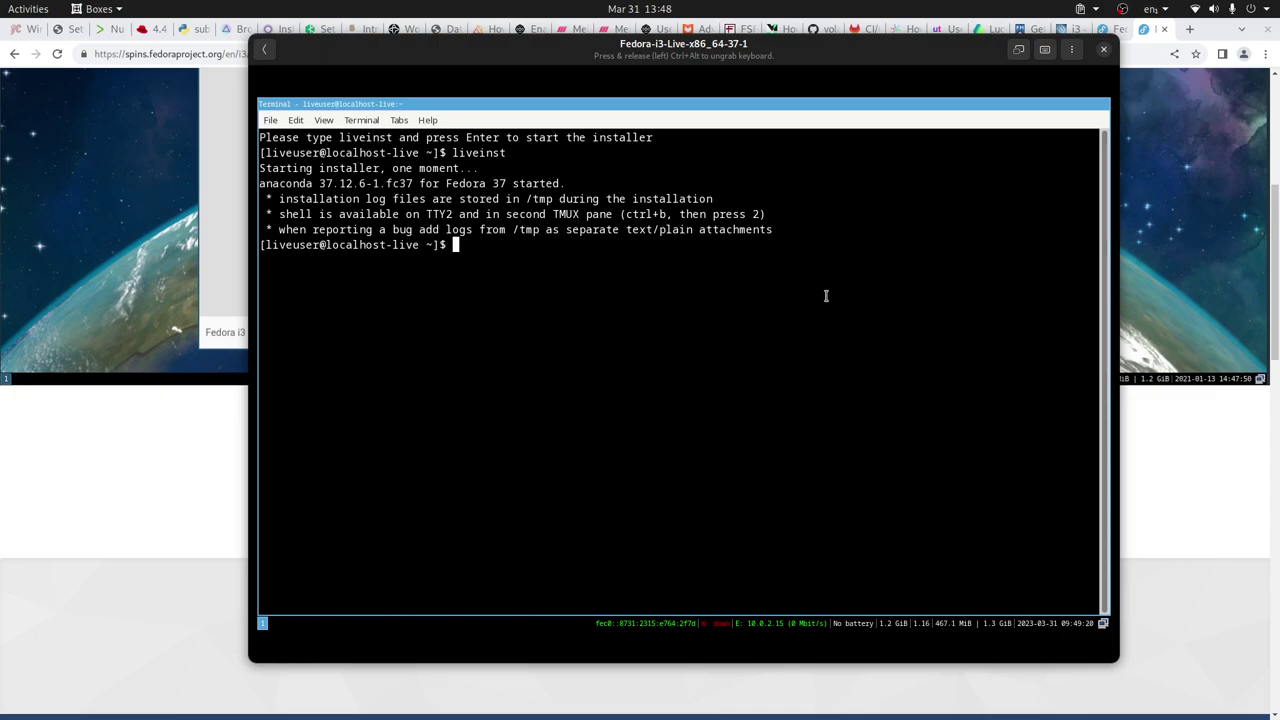
Reboot the VM by running reboot from dmenu, then reopen the running Fedora i3 box
{"action": "key", "text": "super+d"}
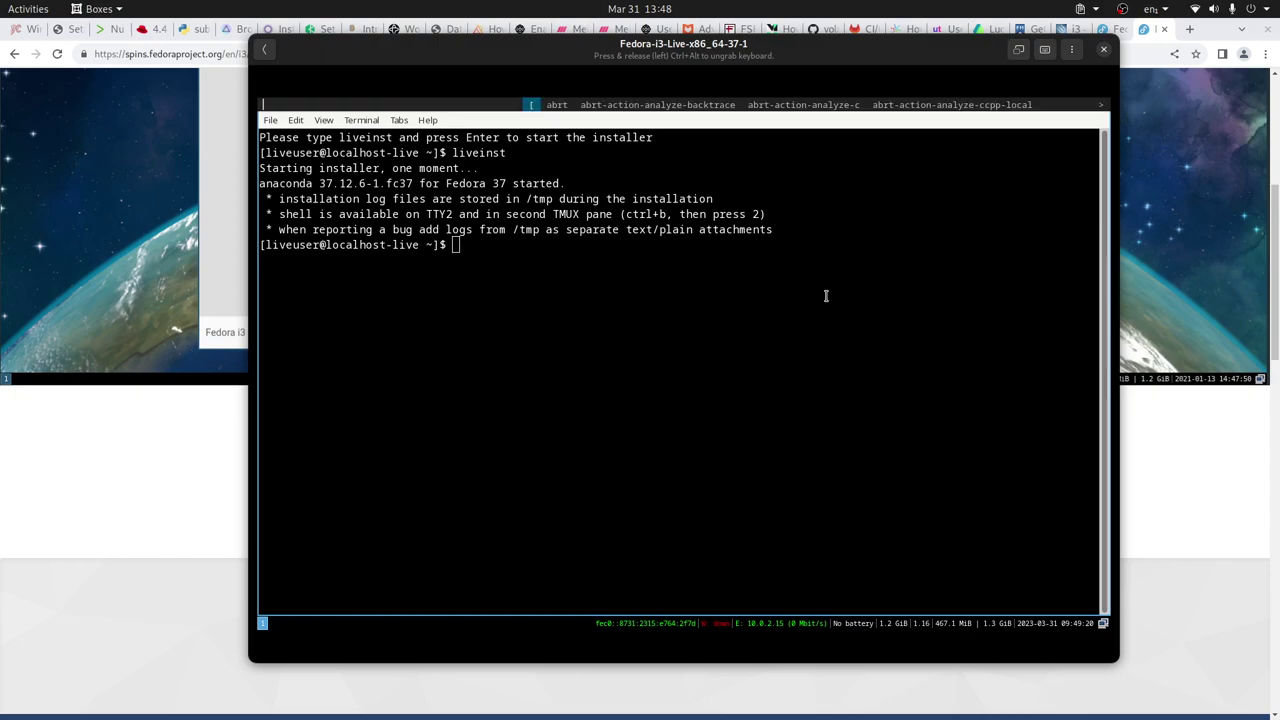
{"action": "type", "text": "reboot"}
{"action": "key", "text": "Return"}
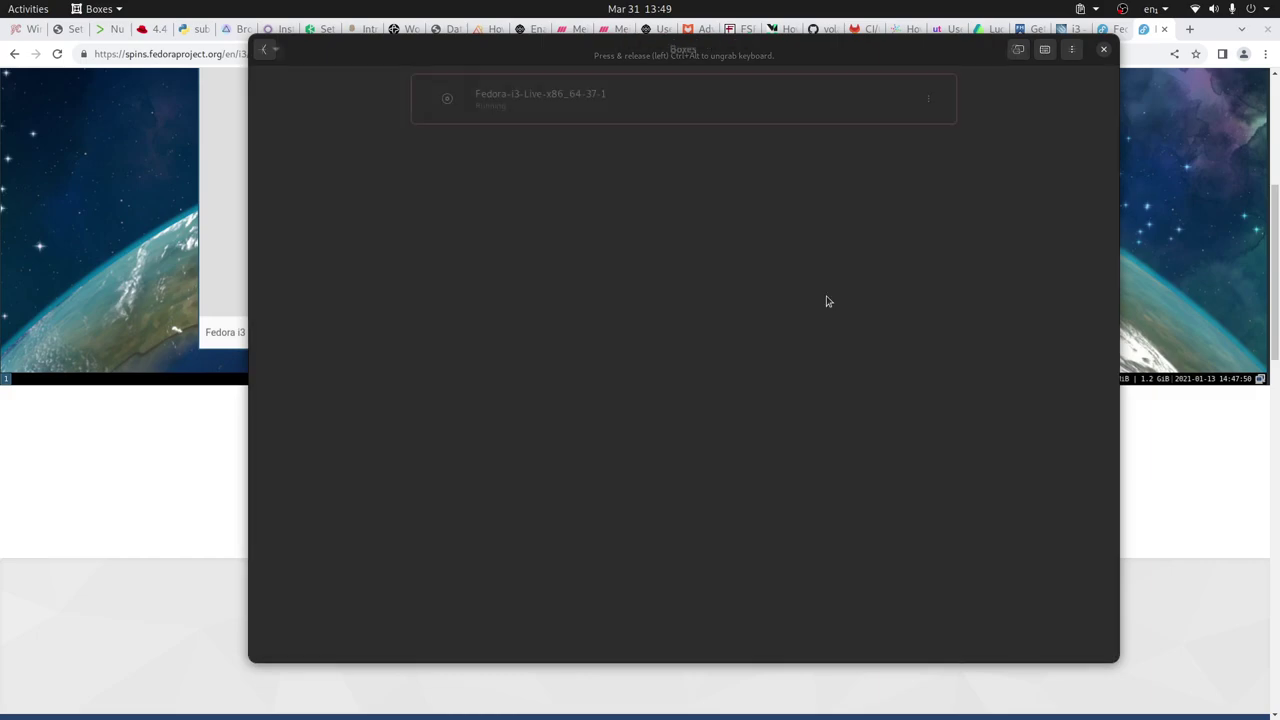
{"action": "left_click", "coordinate": [646, 103]}
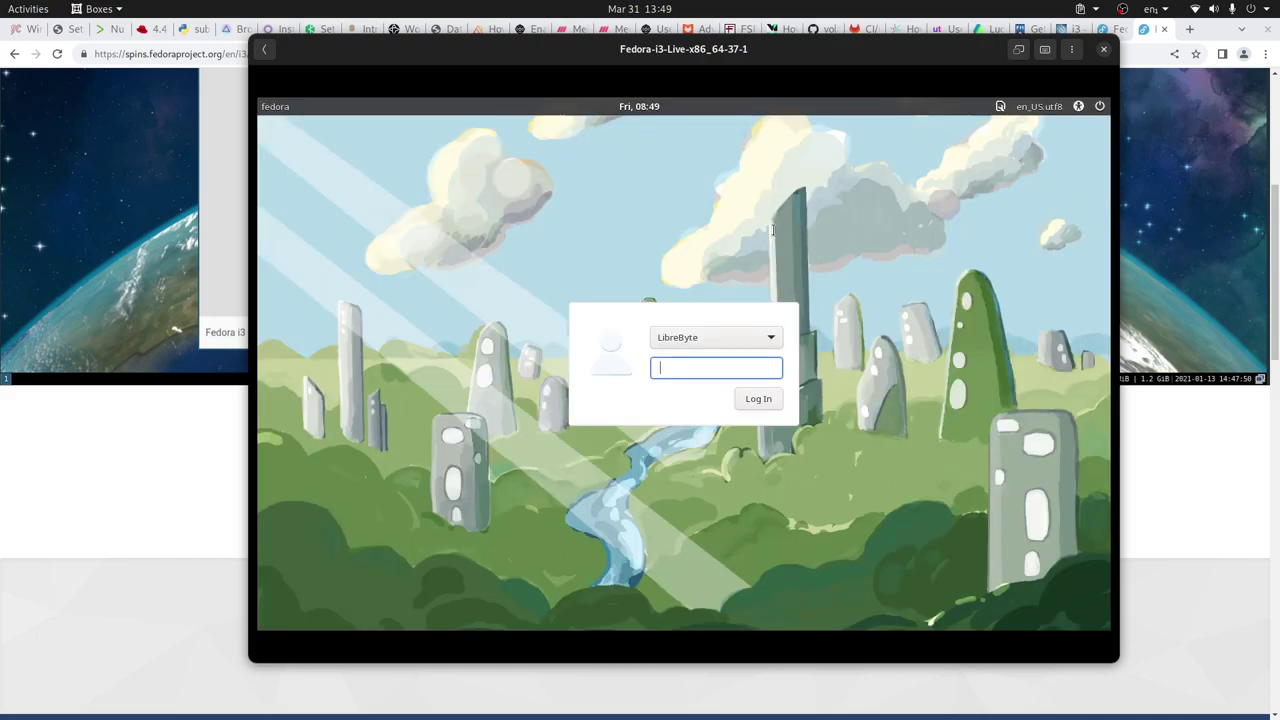
Log in with the user's password and generate the i3 config with Win as modifier
{"action": "type", "text": "•••"}
{"action": "key", "text": "Return"}
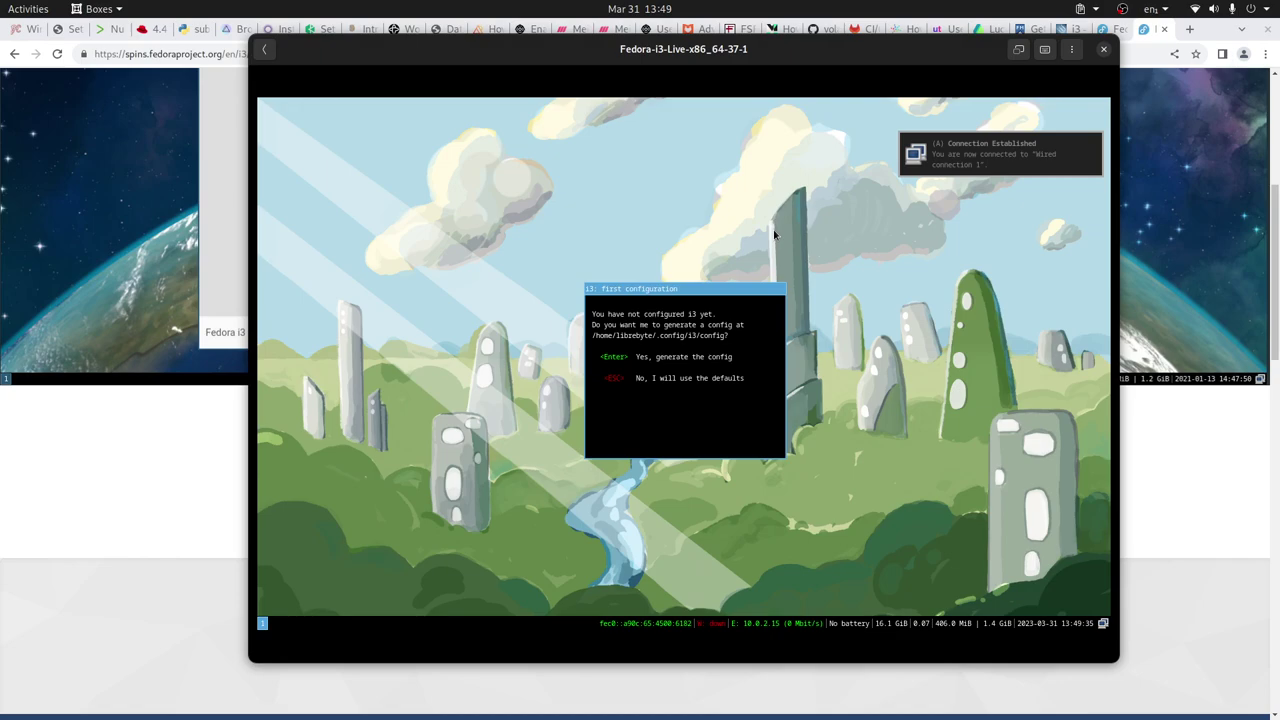
{"action": "key", "text": "Return"}
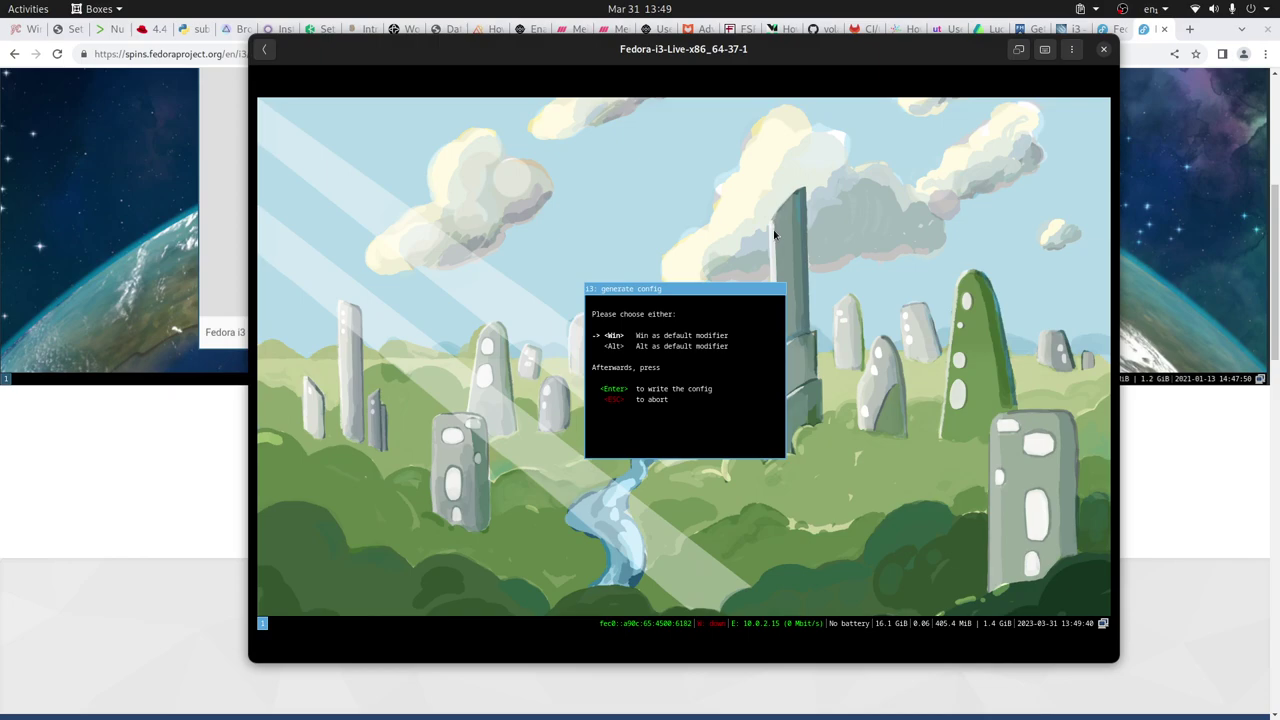
{"action": "key", "text": "Return"}
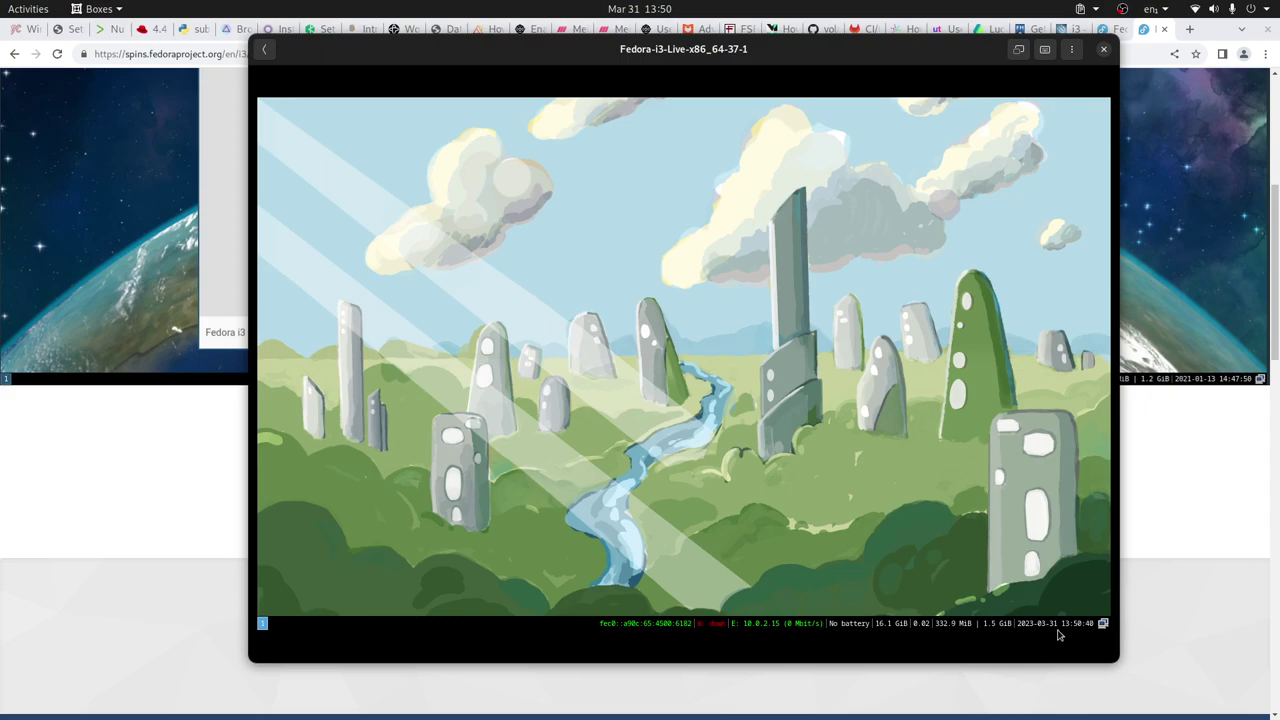
Check the wired network status in the i3 bar tray, then open a terminal
{"action": "left_click", "coordinate": [1103, 623]}
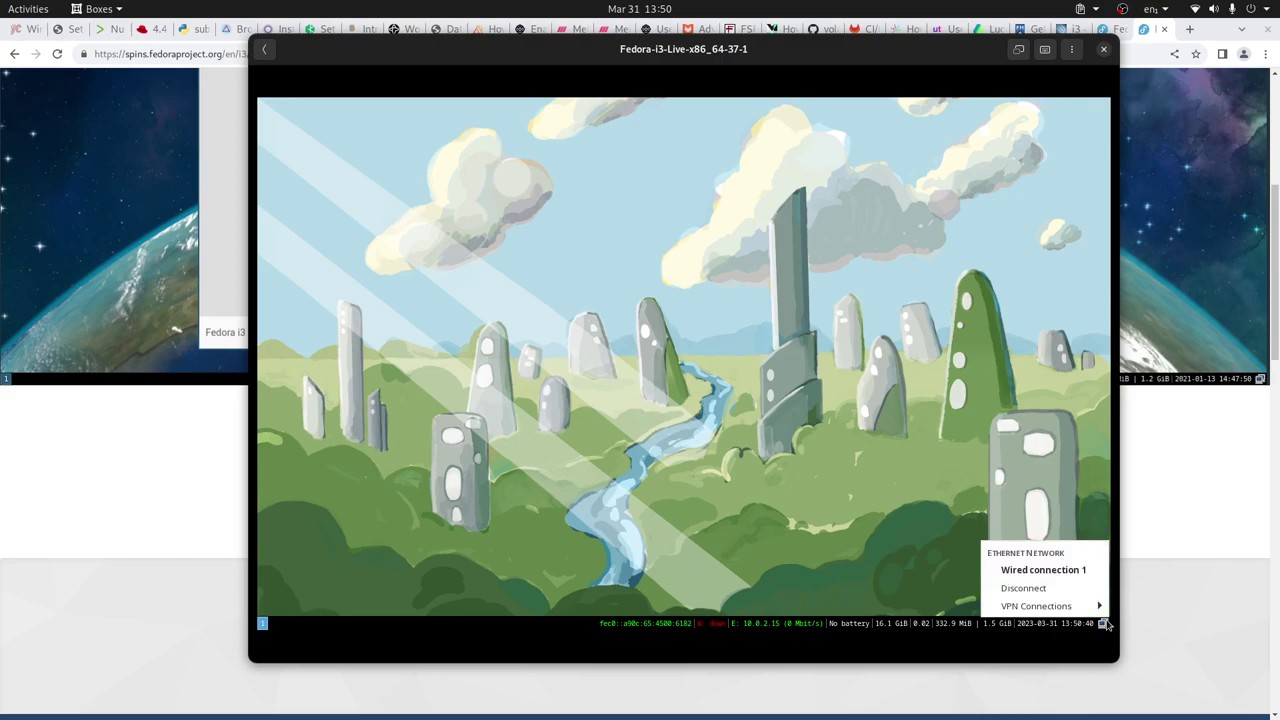
{"action": "left_click", "coordinate": [908, 498]}
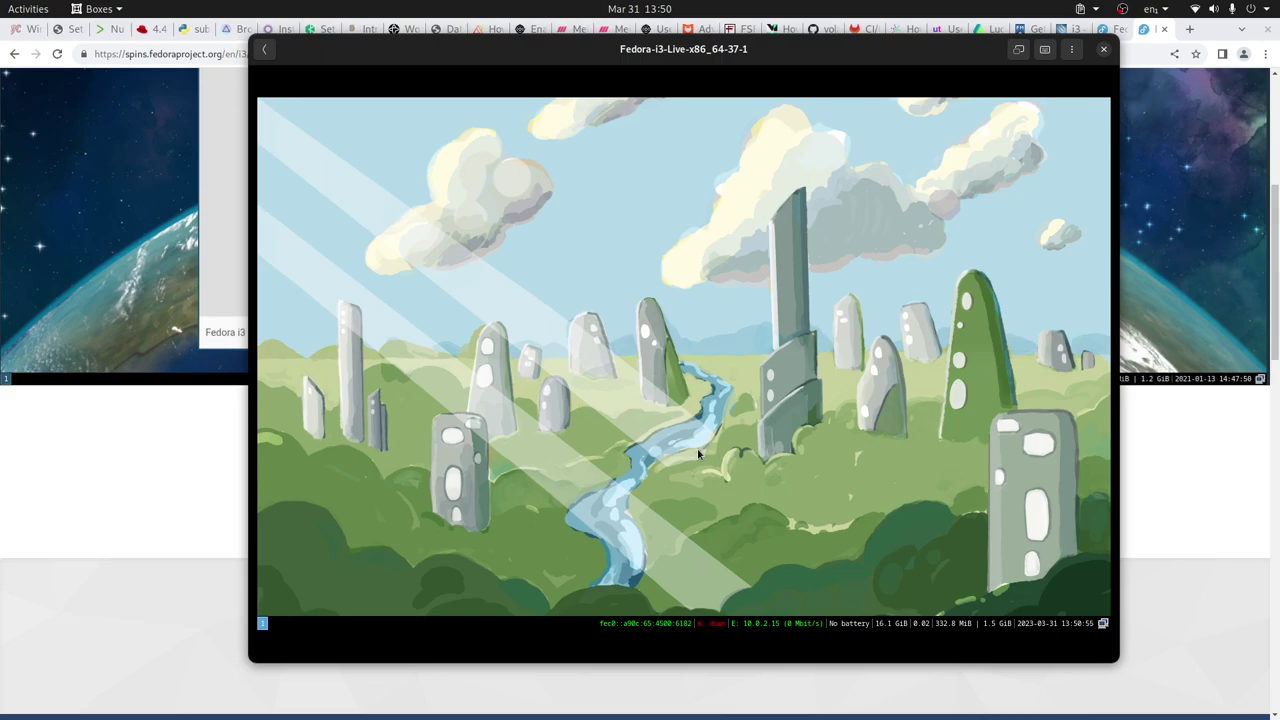
{"action": "key", "text": "super+Return"}
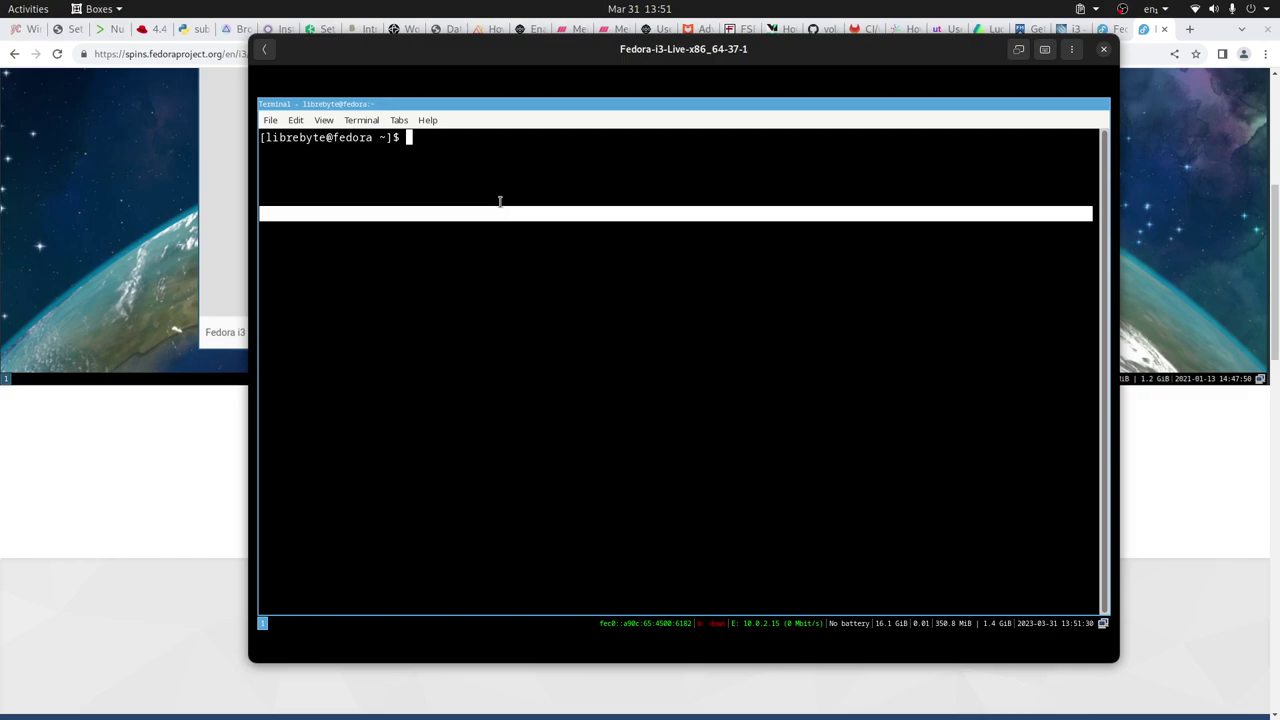
{"action": "left_click", "coordinate": [296, 120]}
{"action": "left_click", "coordinate": [365, 249]}
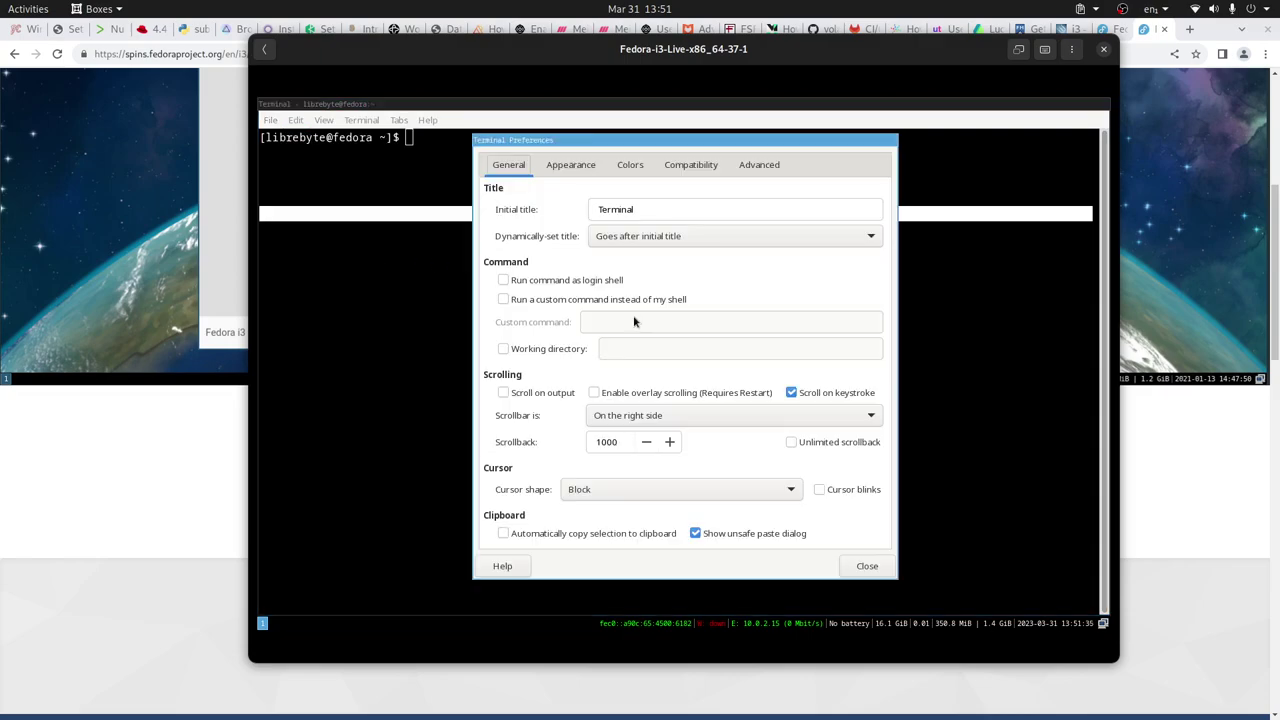
{"action": "left_click", "coordinate": [575, 165]}
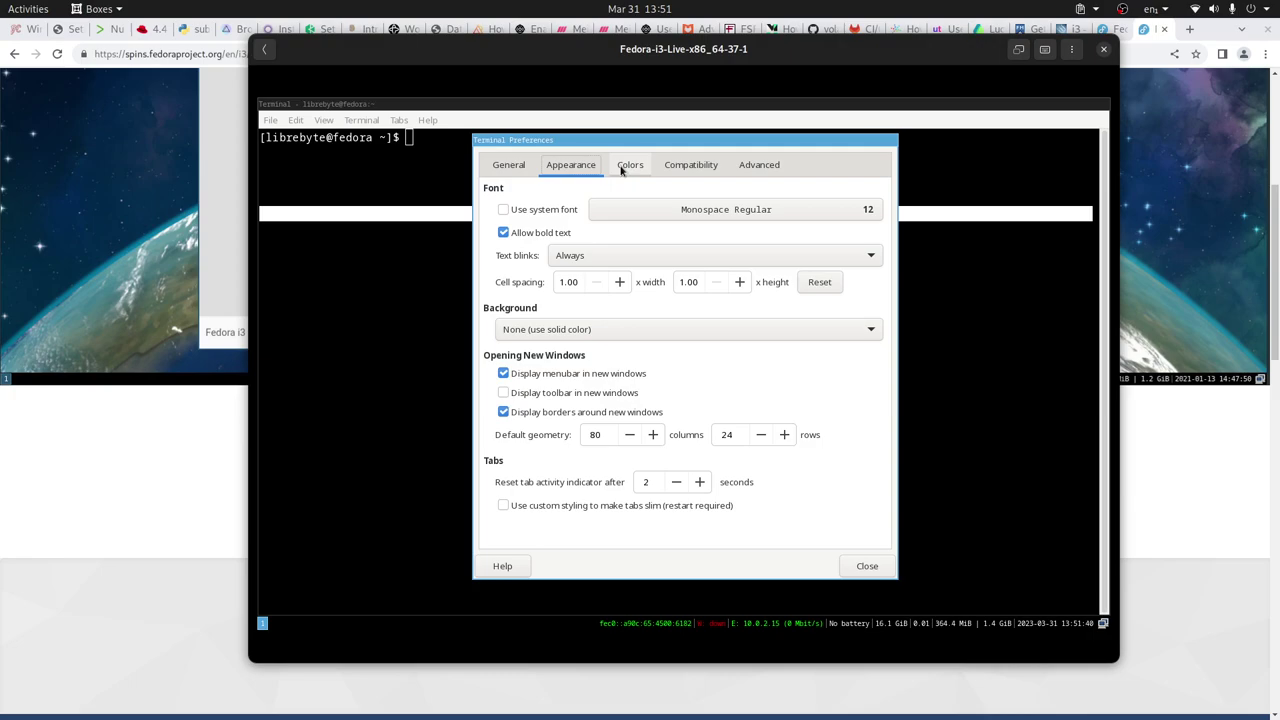
{"action": "left_click", "coordinate": [626, 166]}
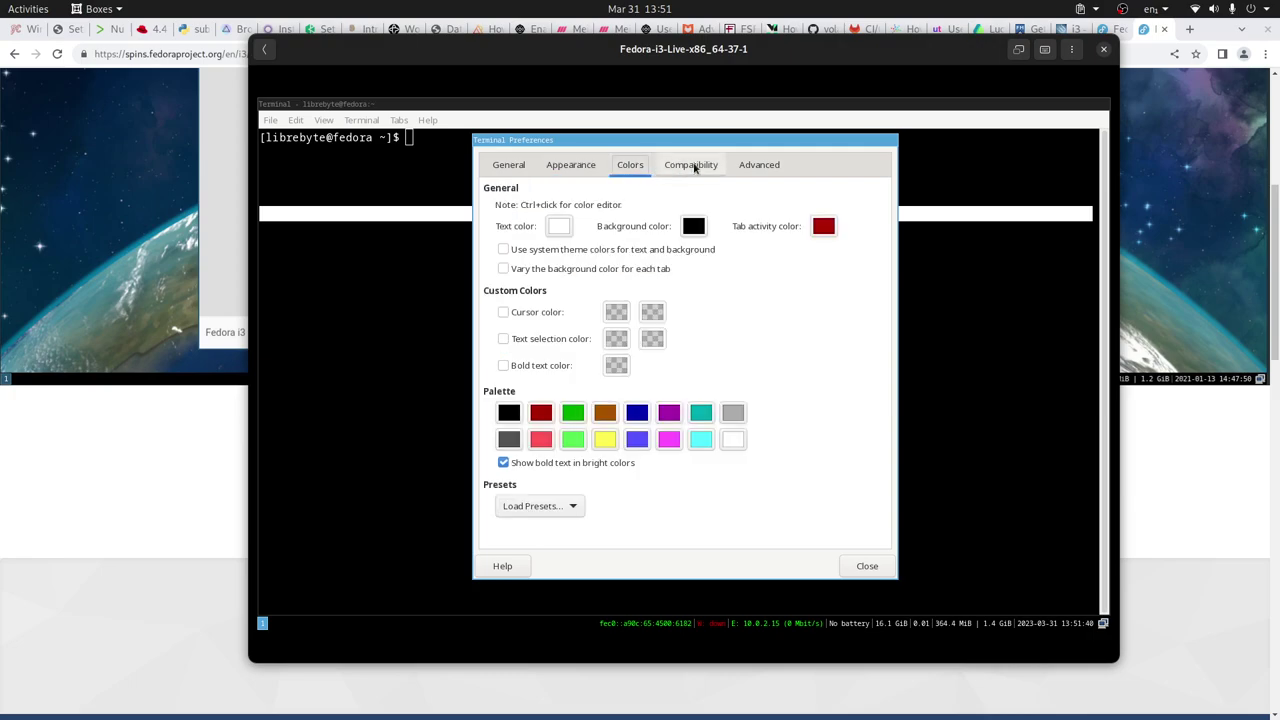
{"action": "left_click", "coordinate": [691, 166]}
{"action": "left_click", "coordinate": [759, 165]}
{"action": "left_click", "coordinate": [508, 165]}
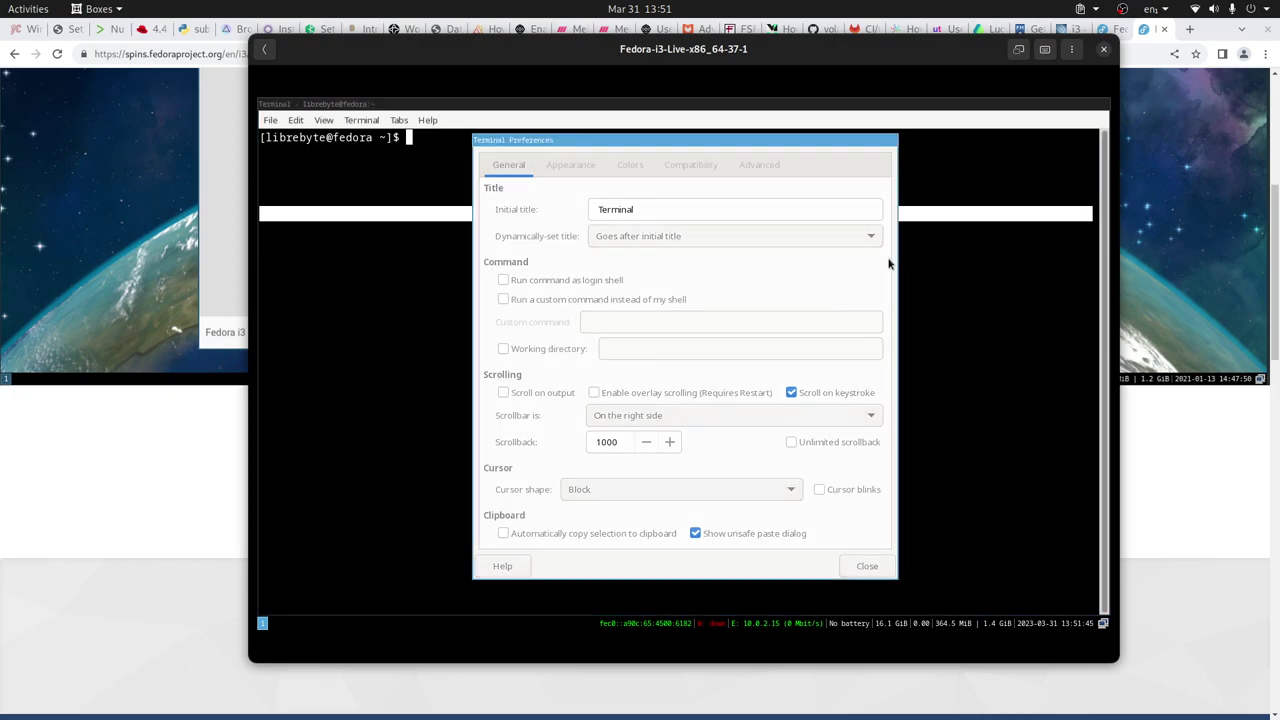
{"action": "left_click", "coordinate": [867, 566]}
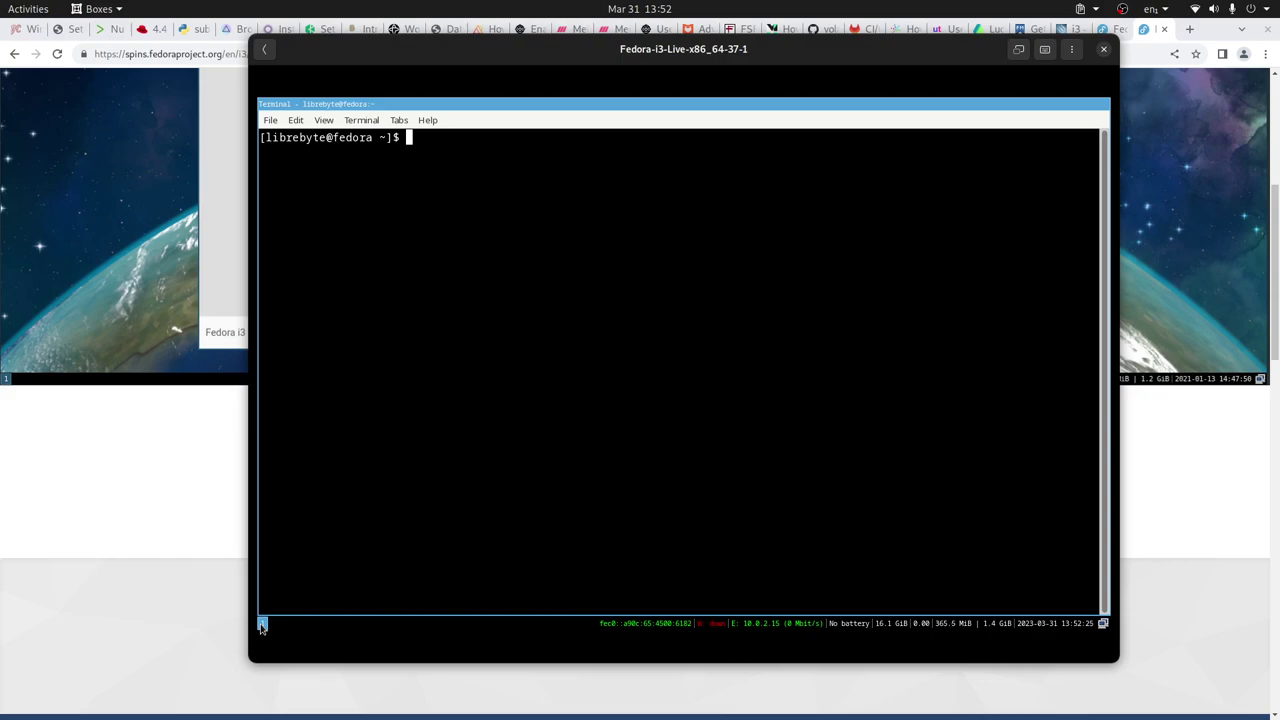
Run sudo dnf install tilix in the VM terminal and enter the sudo password
{"action": "type", "text": "dnbs"}
{"action": "key", "text": "BackSpace"}
{"action": "key", "text": "BackSpace"}
{"action": "key", "text": "BackSpace"}
{"action": "type", "text": "nbs"}
{"action": "key", "text": "BackSpace"}
{"action": "key", "text": "BackSpace"}
{"action": "type", "text": "f in"}
{"action": "key", "text": "BackSpace"}
{"action": "key", "text": "BackSpace"}
{"action": "key", "text": "BackSpace"}
{"action": "key", "text": "BackSpace"}
{"action": "key", "text": "BackSpace"}
{"action": "key", "text": "BackSpace"}
{"action": "type", "text": "sudo dnf int"}
{"action": "key", "text": "BackSpace"}
{"action": "type", "text": "stall "}
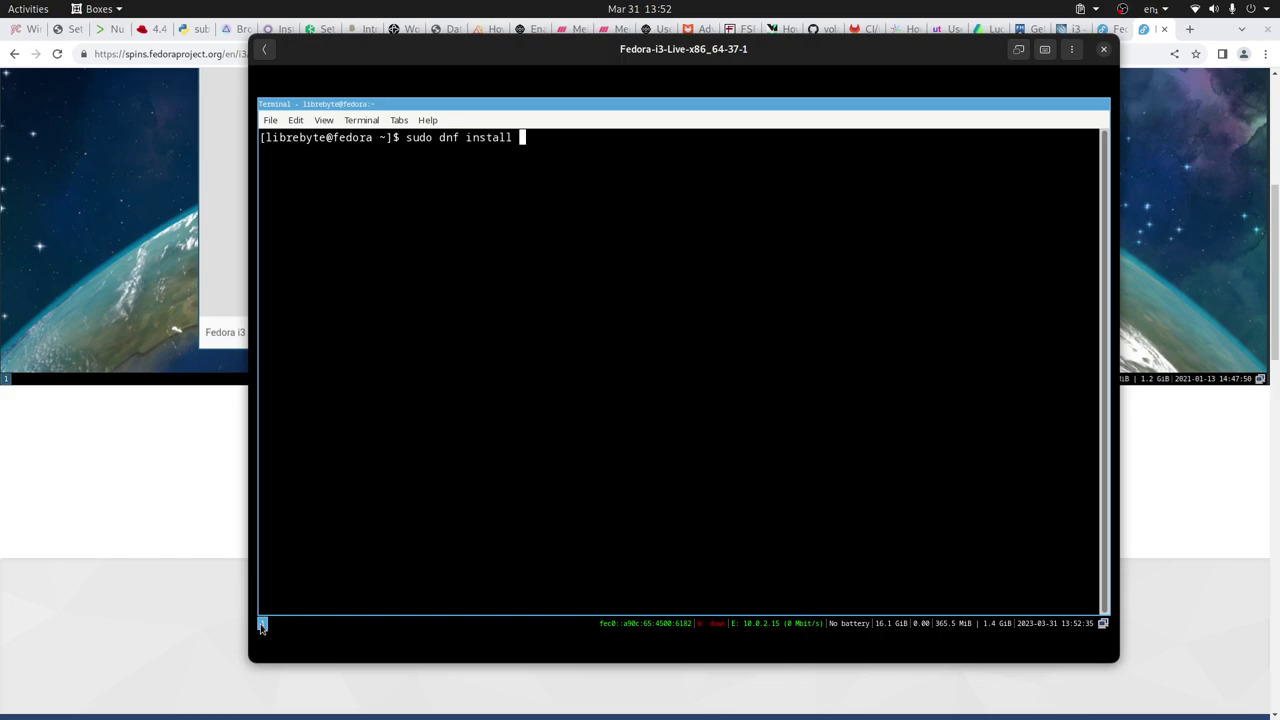
{"action": "type", "text": "tilix"}
{"action": "key", "text": "Return"}
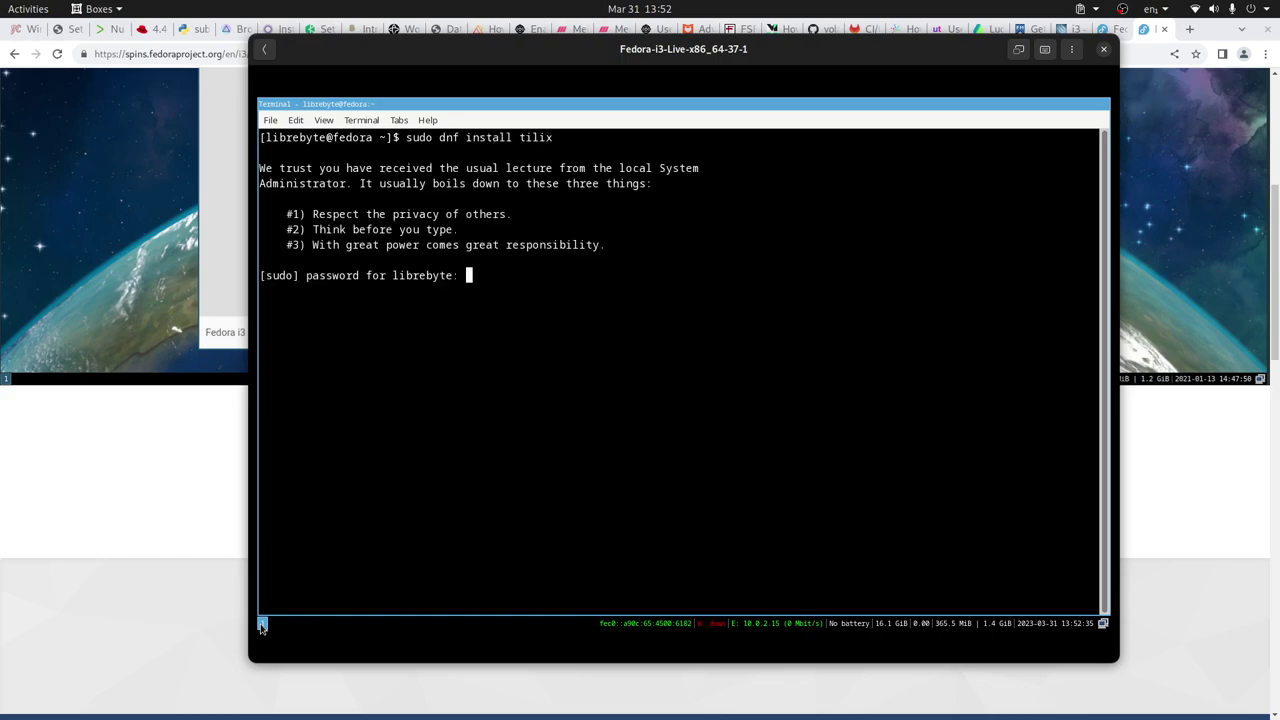
{"action": "key", "text": "Return"}
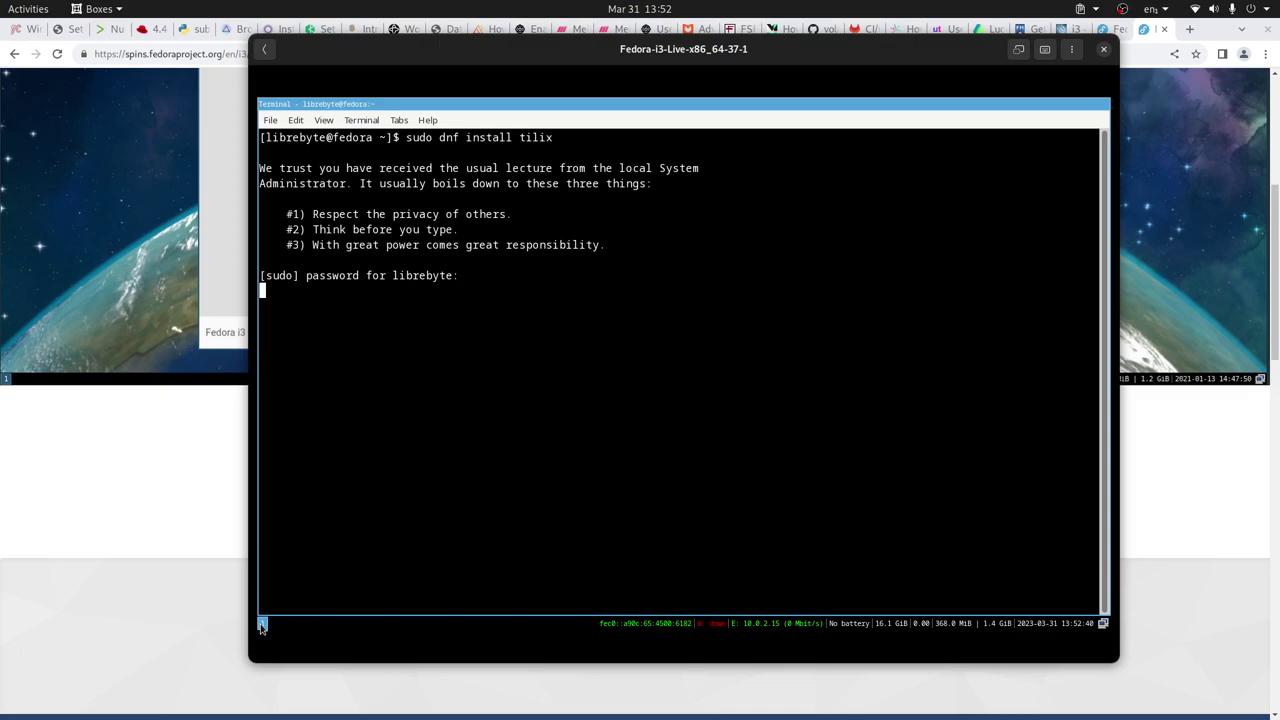